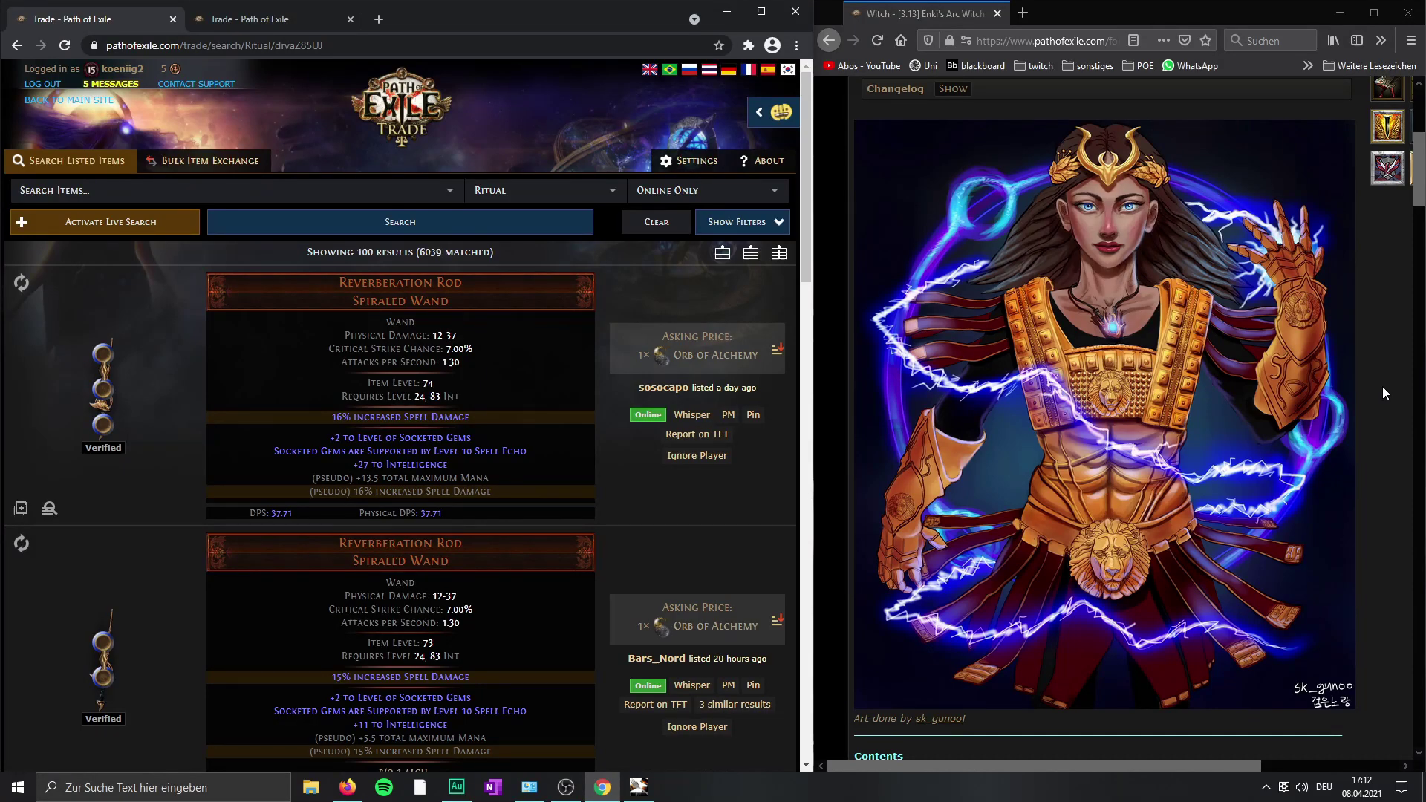
- Peek at the Better Trading panel, then focus the forum guide window to read the Arc Witch guide
{"action": "left_click", "coordinate": [758, 112]}
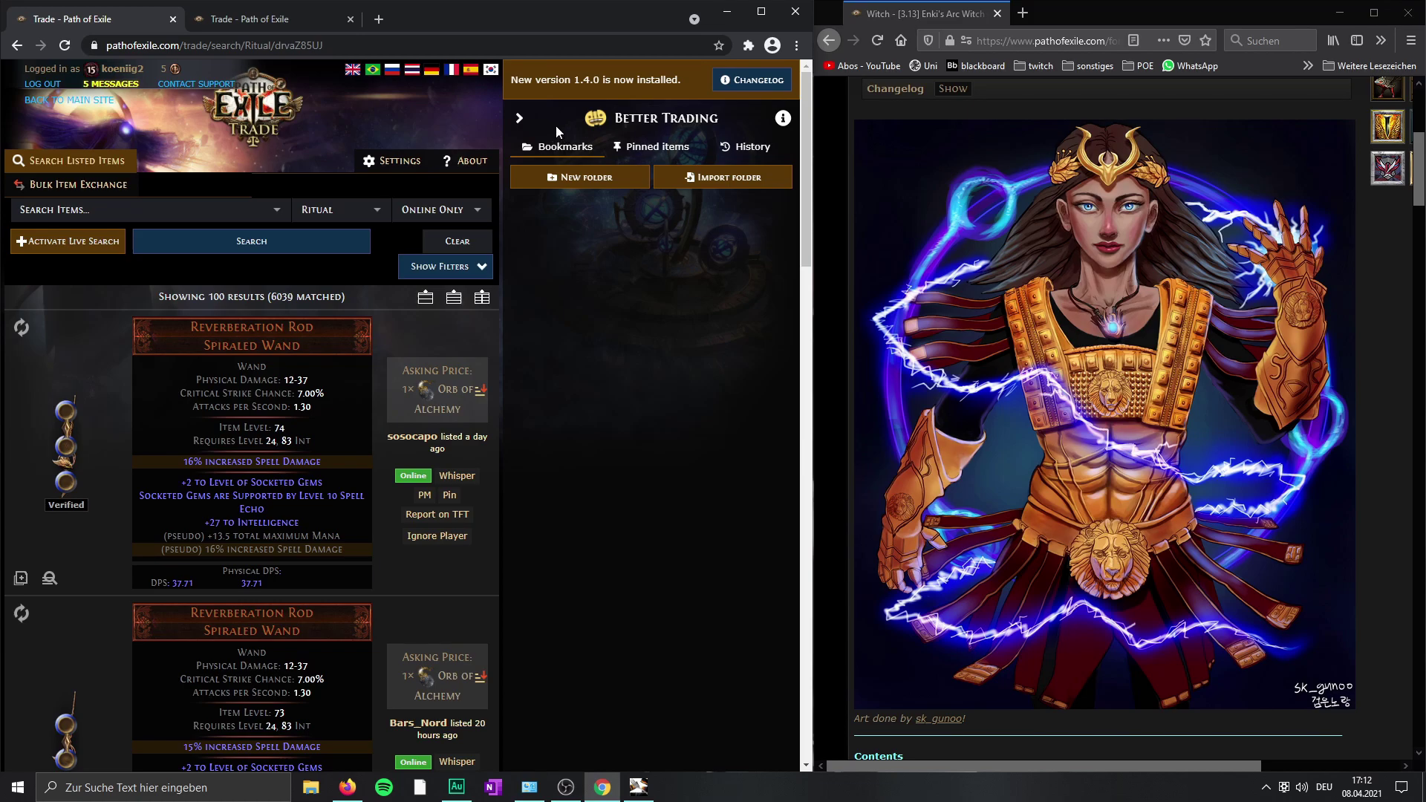
{"action": "left_click", "coordinate": [519, 119]}
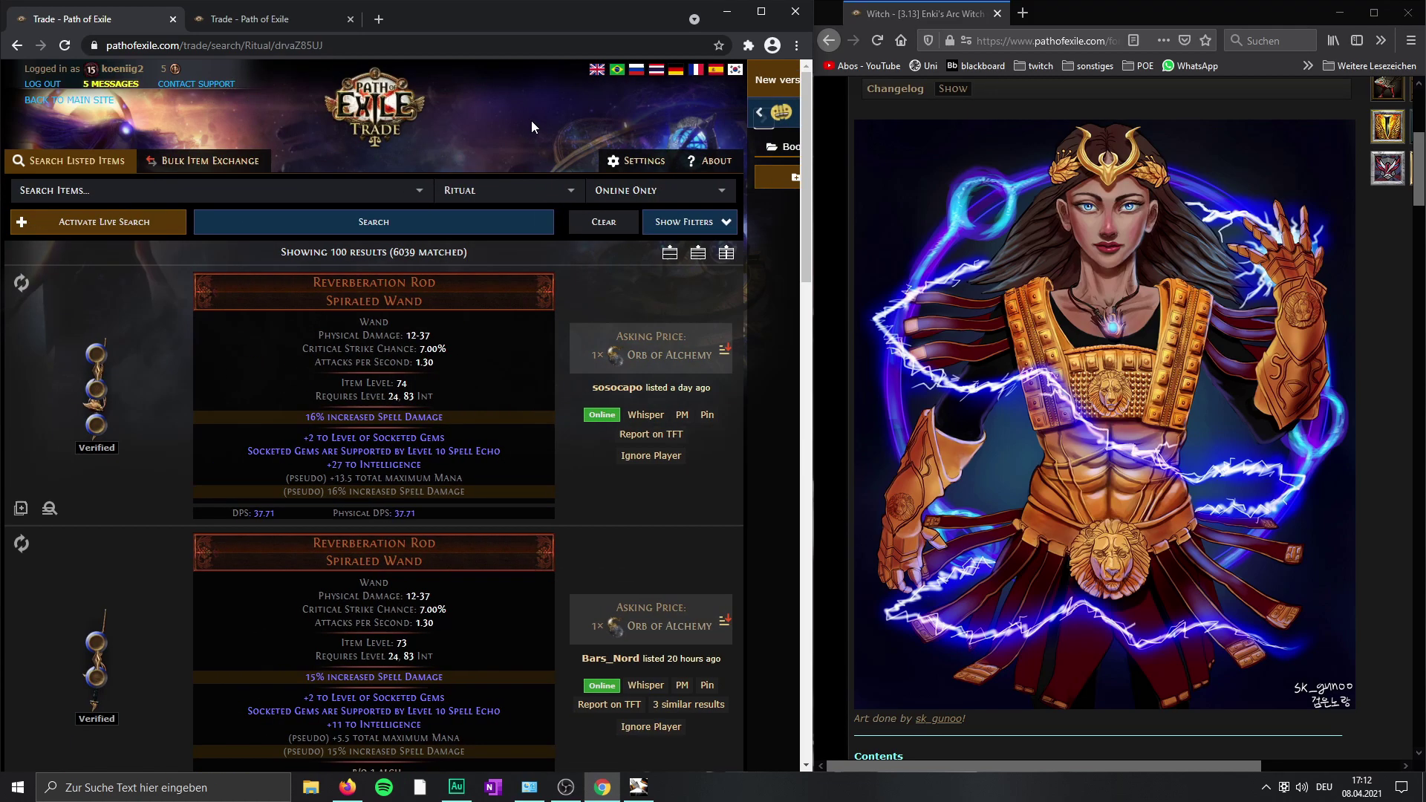
{"action": "scroll", "coordinate": [1149, 465], "scroll_direction": "up", "scroll_amount": 5}
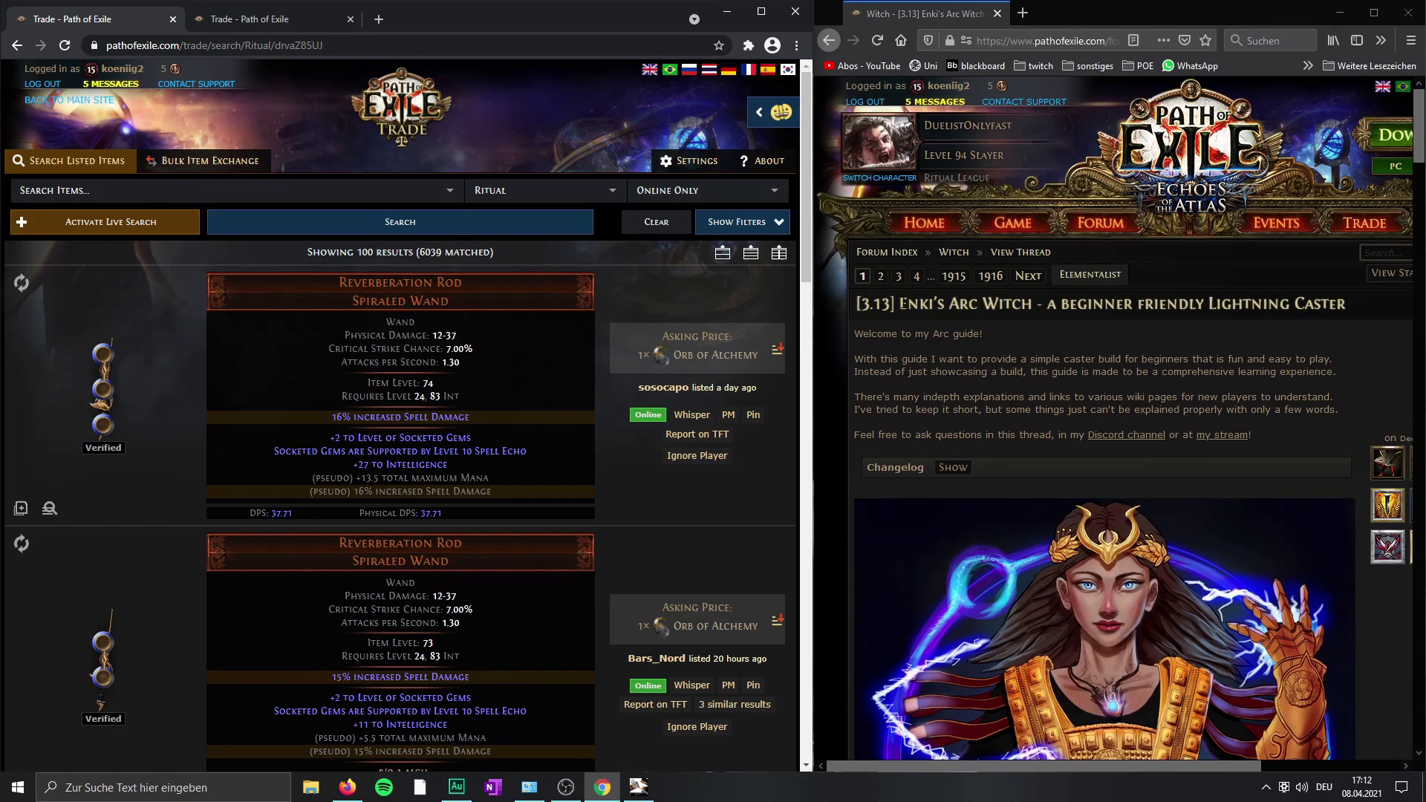
{"action": "left_click_drag", "start_coordinate": [899, 304], "coordinate": [1348, 321]}
{"action": "left_click", "coordinate": [1348, 322]}
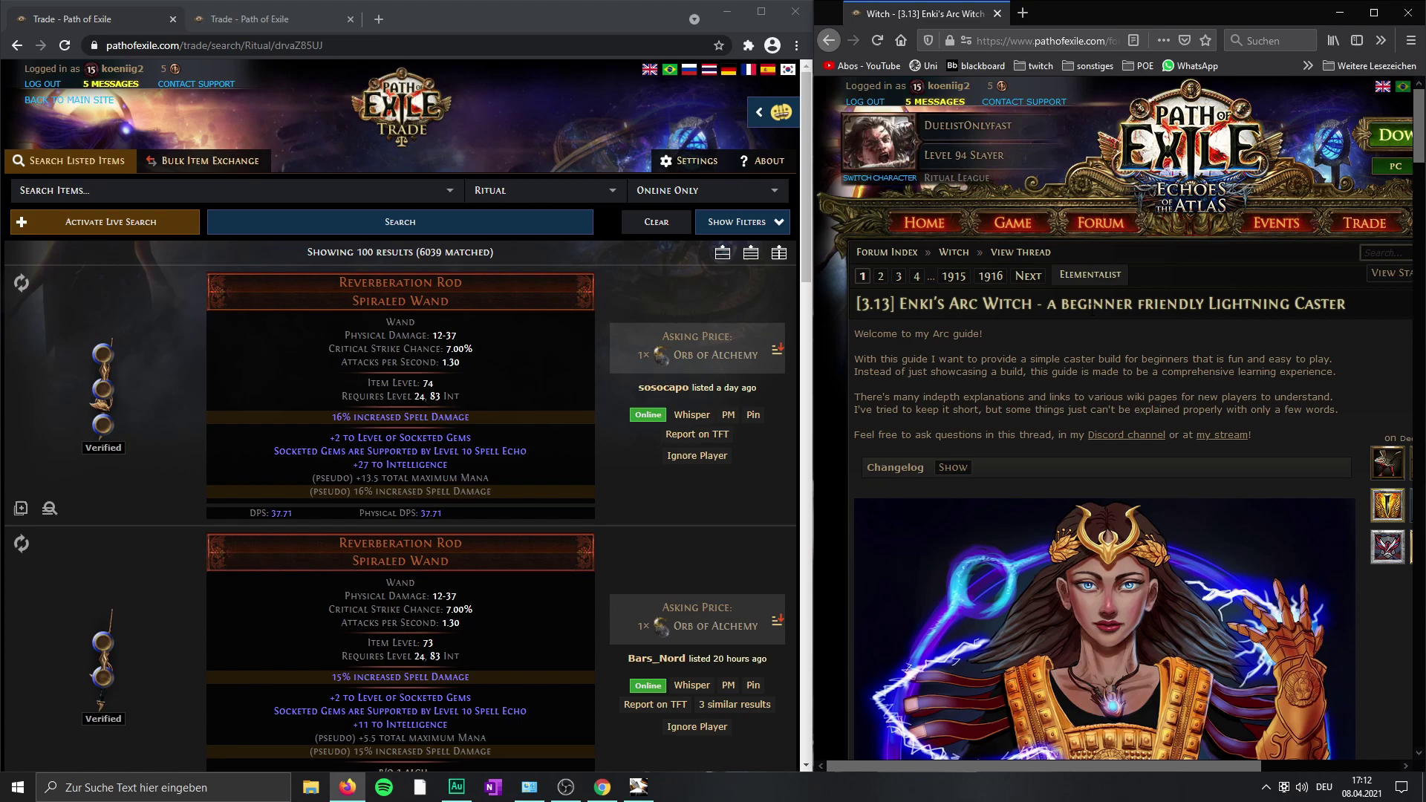
{"action": "scroll", "coordinate": [1035, 390], "scroll_direction": "down", "scroll_amount": 5}
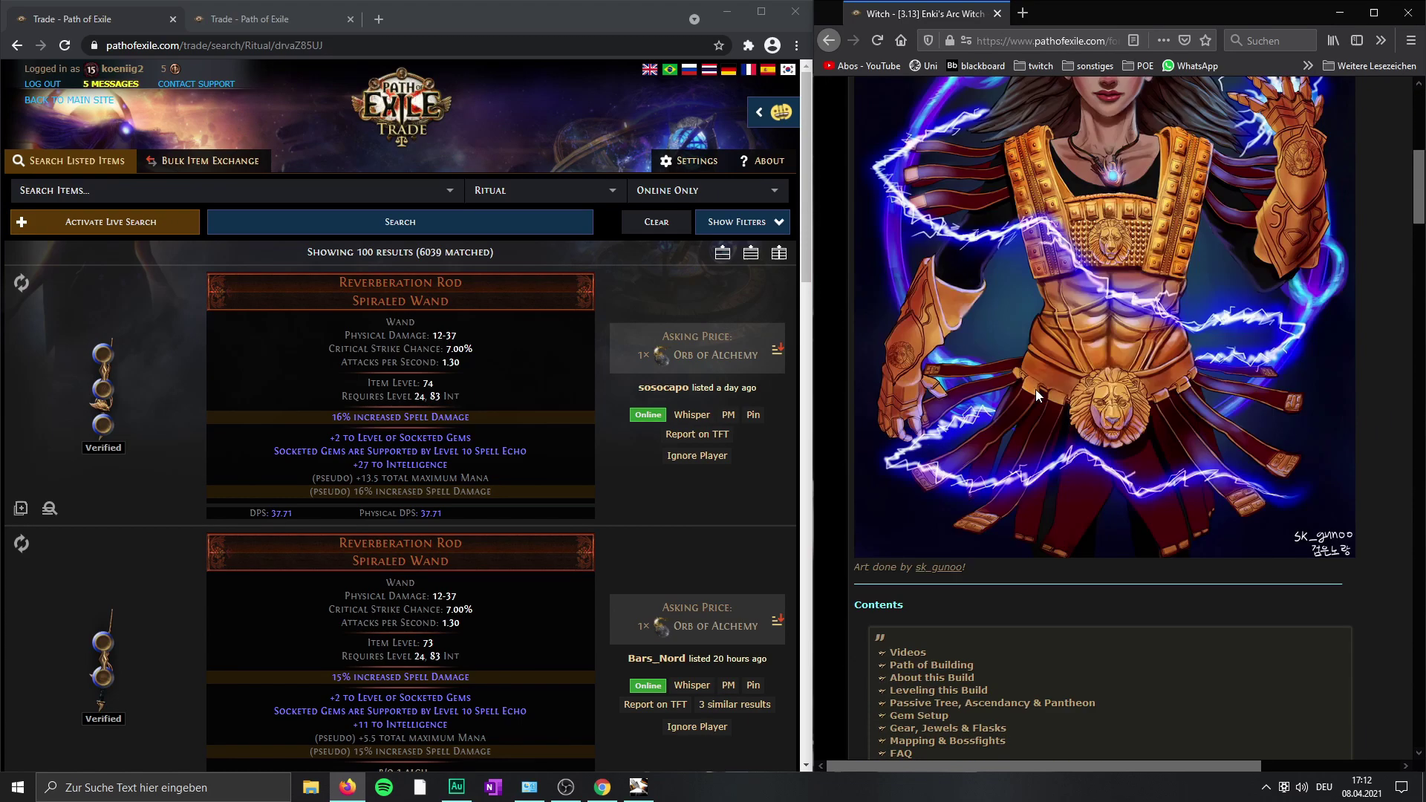
{"action": "scroll", "coordinate": [1060, 387], "scroll_direction": "down", "scroll_amount": 5}
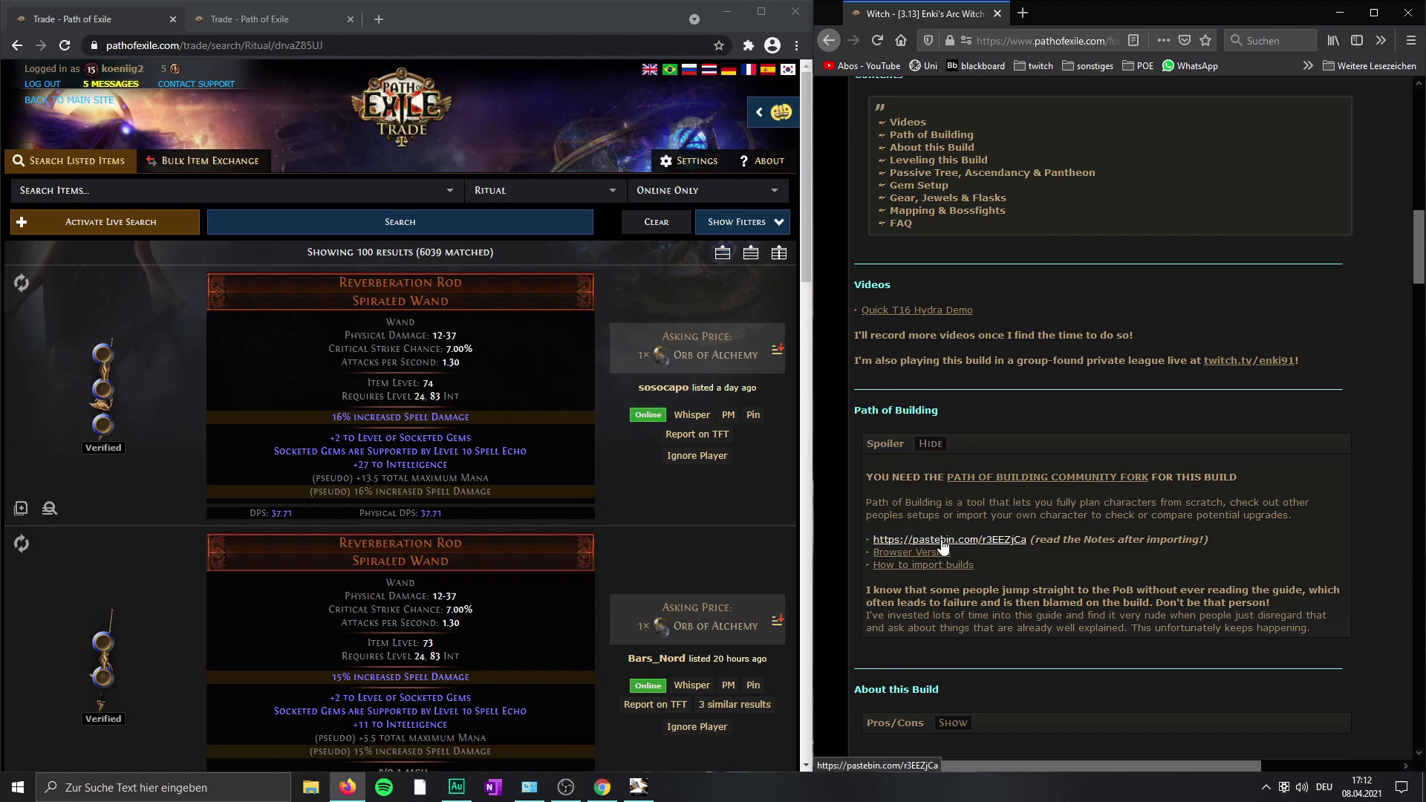
- Review the Elementalist build's passive tree, skill gems and equipped items in Path of Building
{"action": "left_click", "coordinate": [638, 786]}
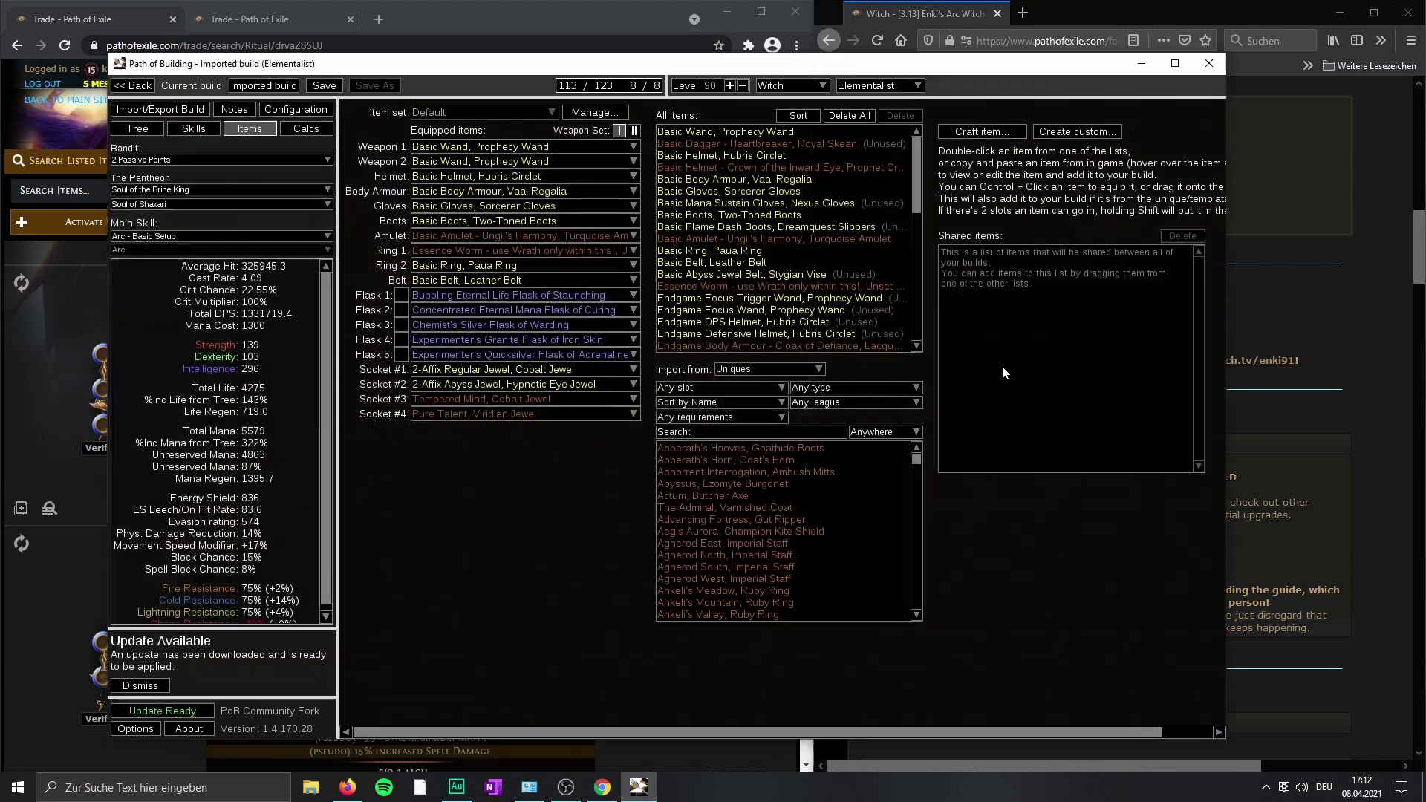
{"action": "left_click", "coordinate": [142, 129]}
{"action": "scroll", "coordinate": [638, 375], "scroll_direction": "down", "scroll_amount": 3}
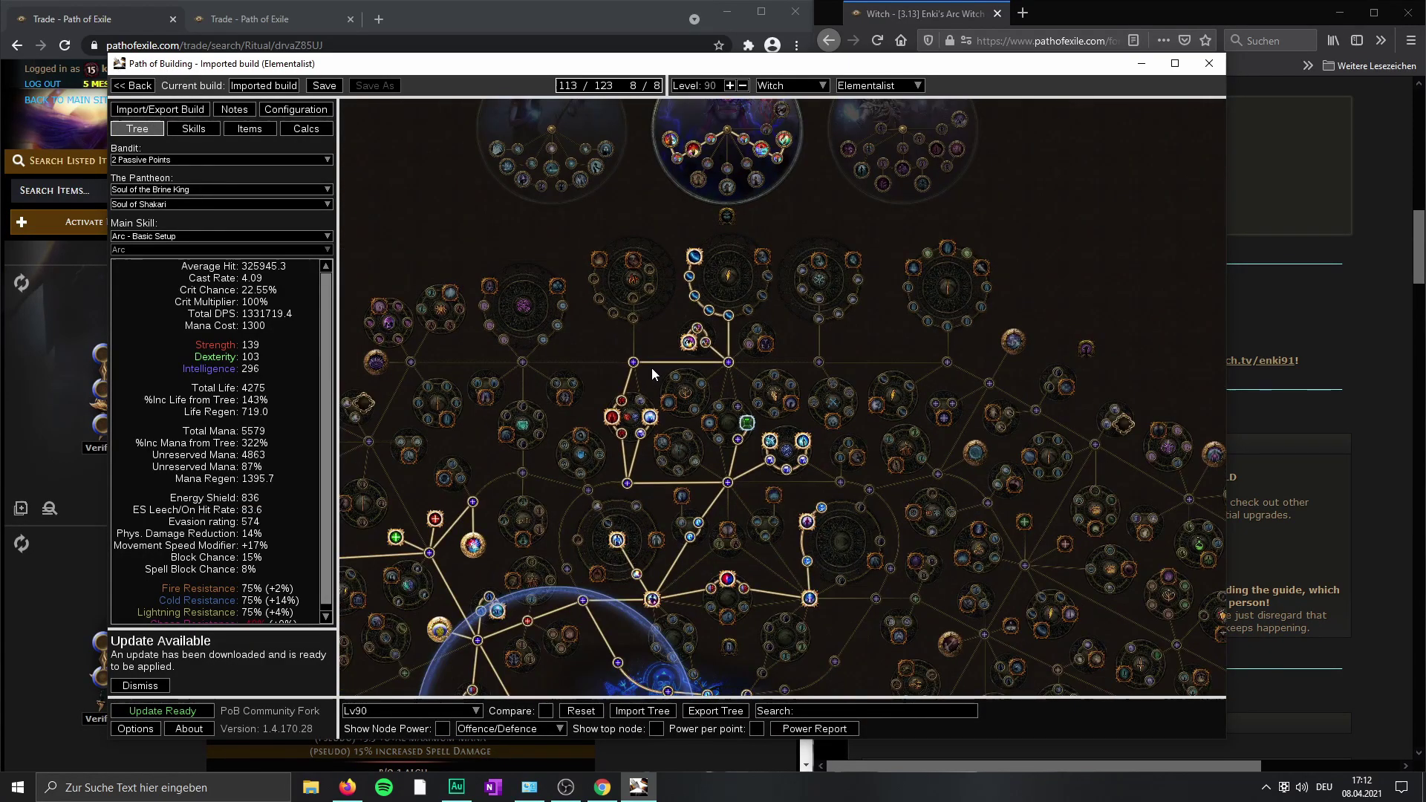
{"action": "scroll", "coordinate": [652, 368], "scroll_direction": "down", "scroll_amount": 2}
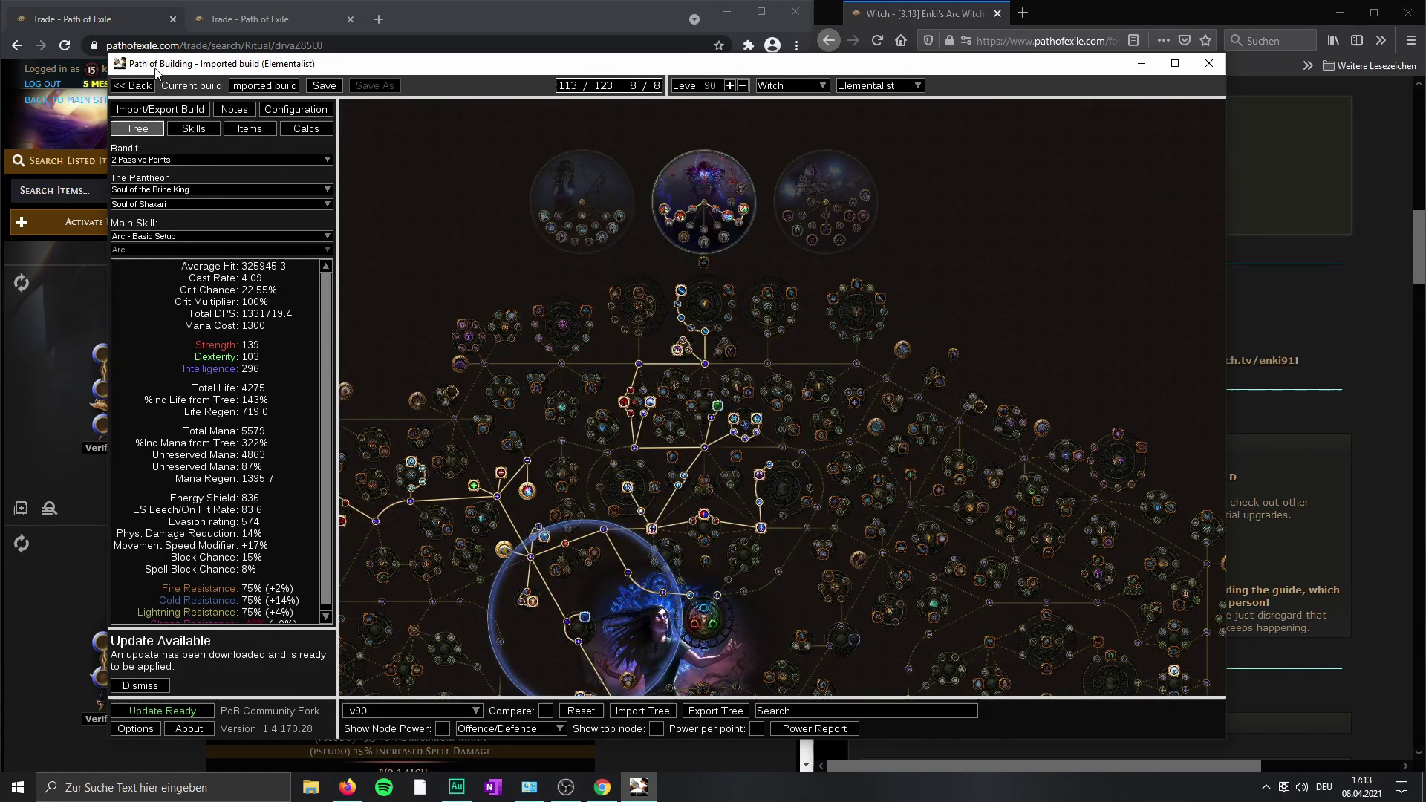
{"action": "left_click", "coordinate": [178, 126]}
{"action": "left_click", "coordinate": [244, 130]}
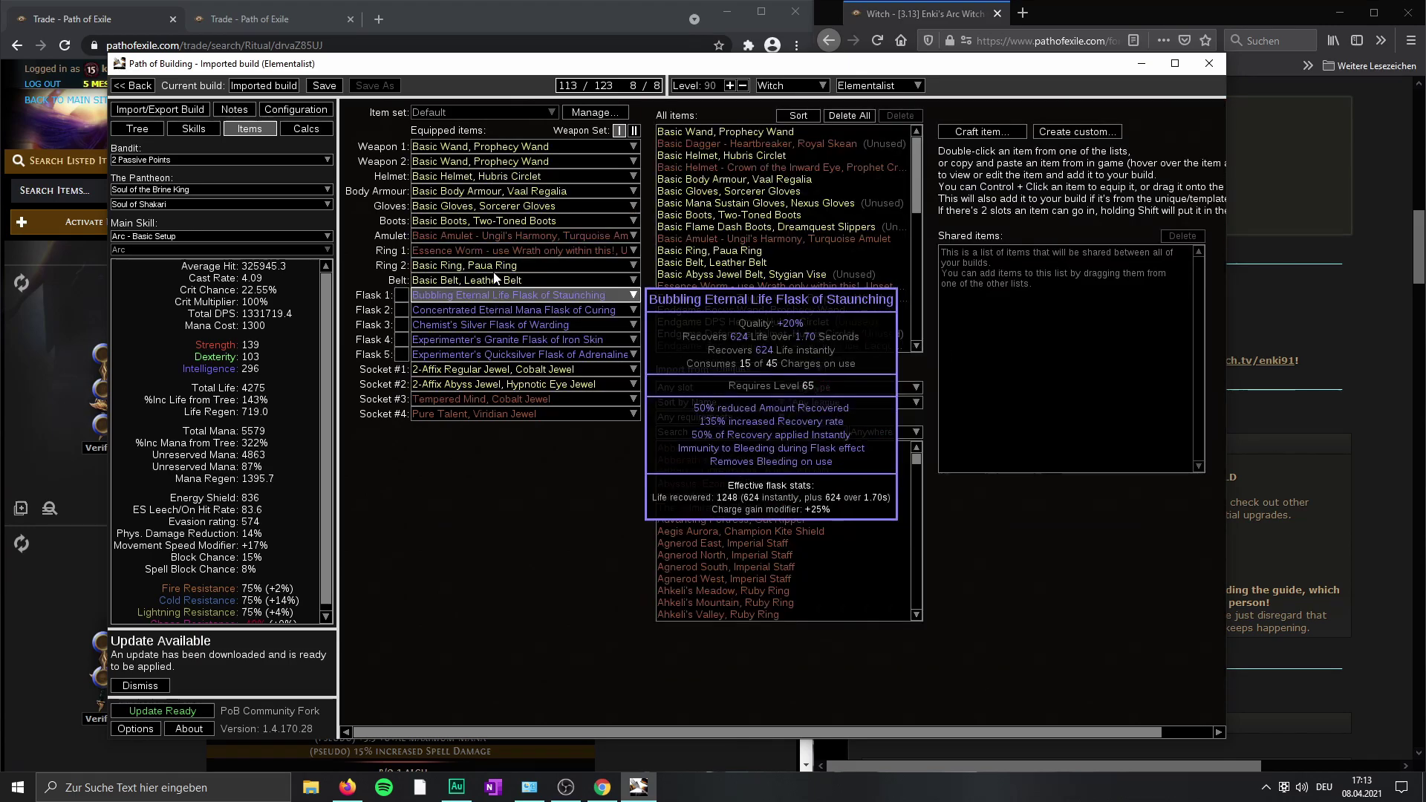
{"action": "mouse_move", "coordinate": [490, 146]}
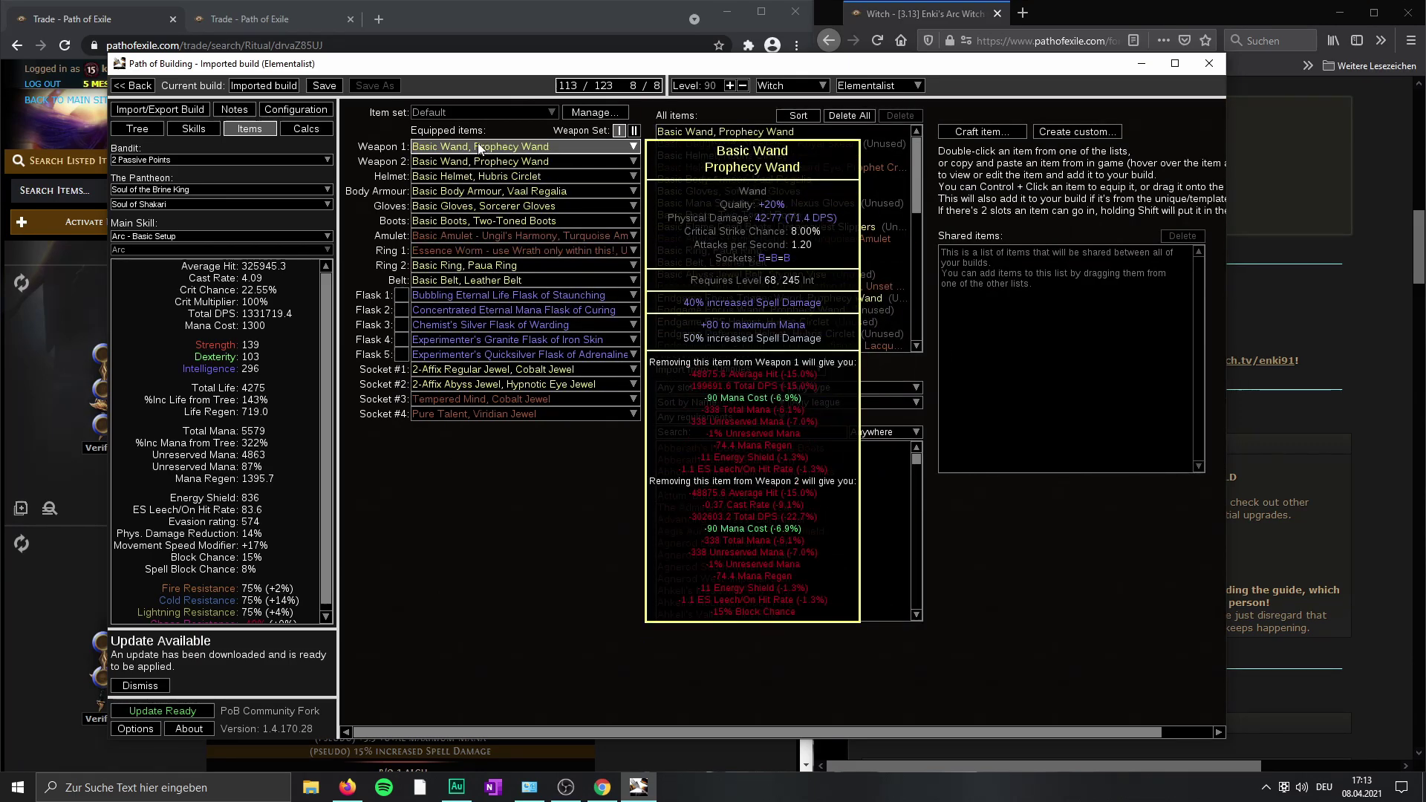
- Show the wand search's filters, glance at Path of Building, and open the Better Trading bookmarks panel
{"action": "left_click", "coordinate": [454, 28]}
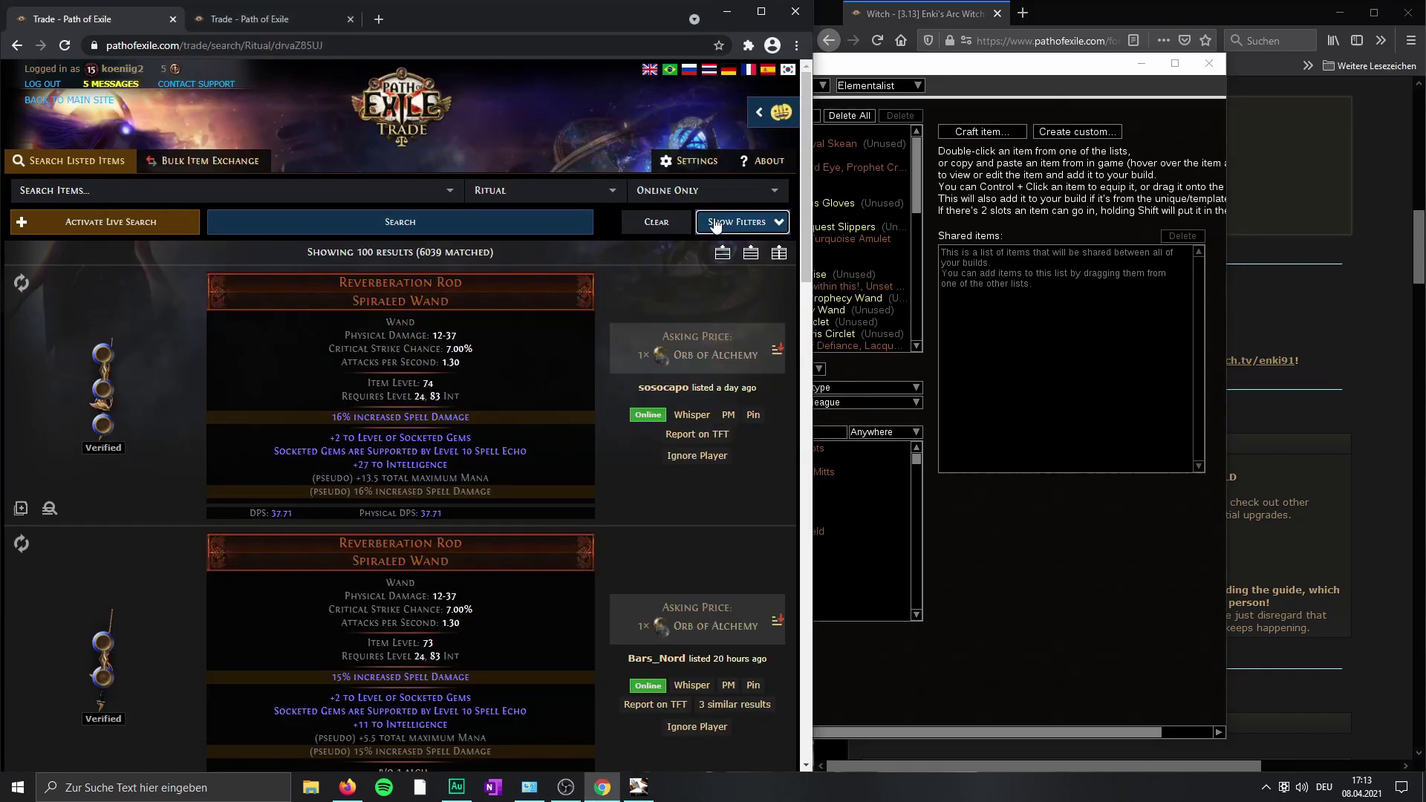
{"action": "left_click", "coordinate": [737, 221]}
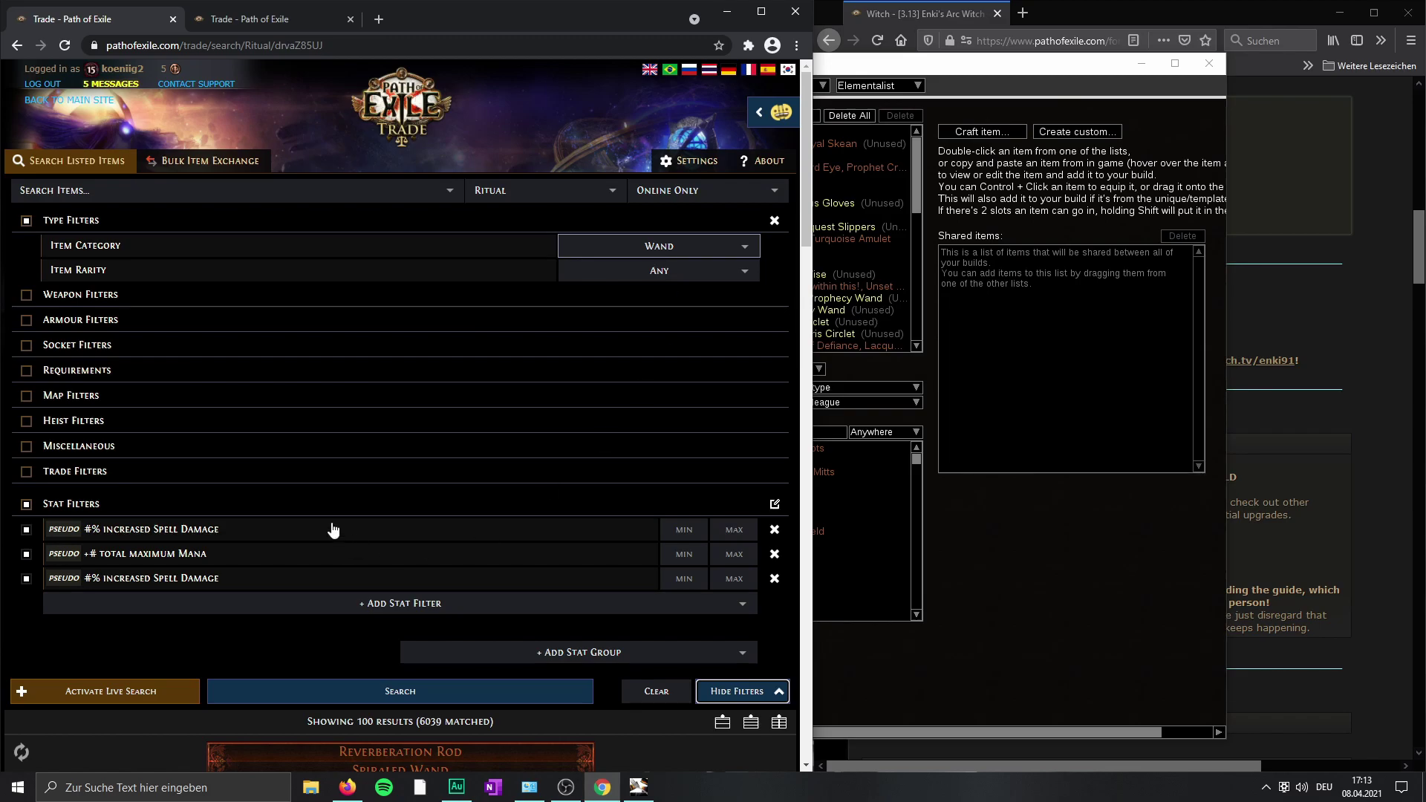
{"action": "key", "text": "alt+Tab"}
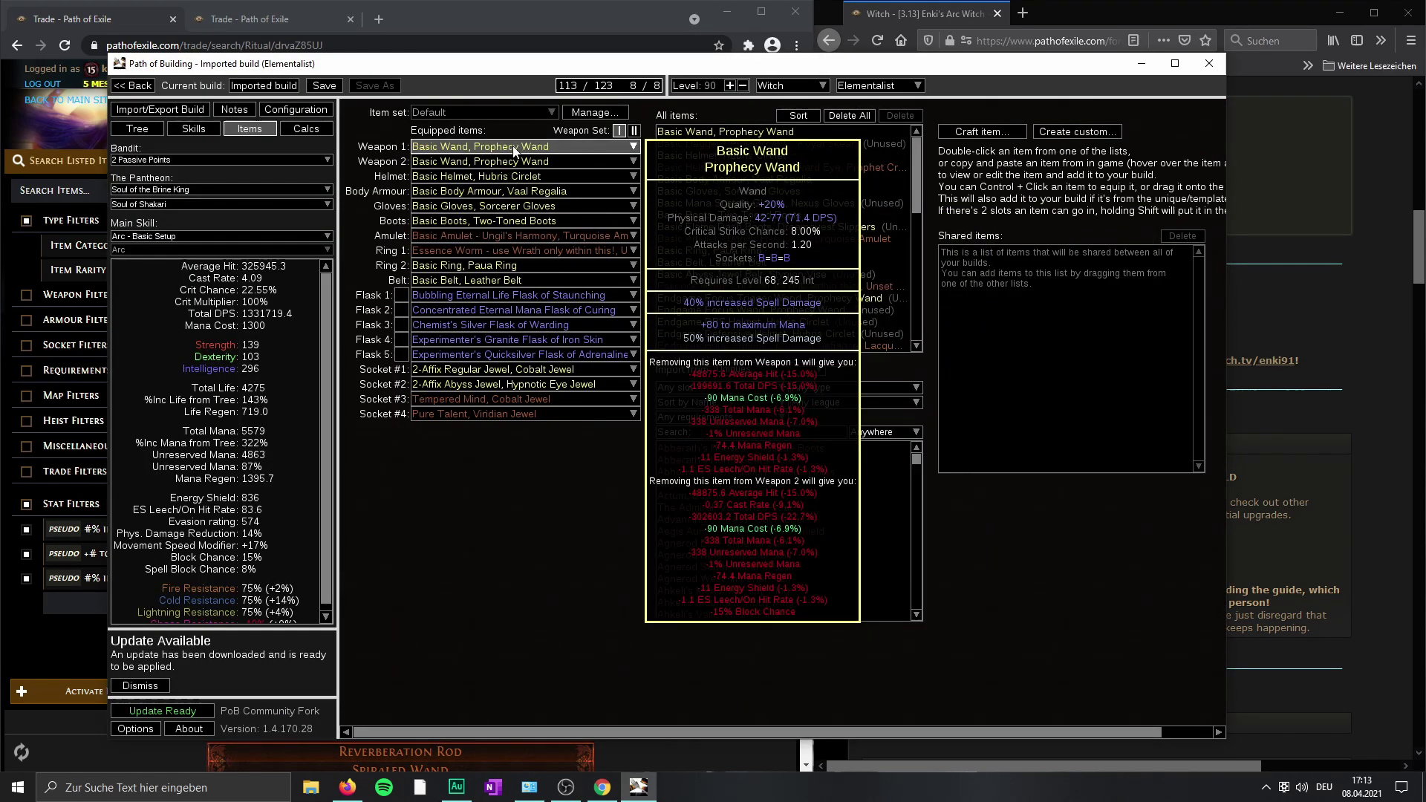
{"action": "key", "text": "alt+Tab"}
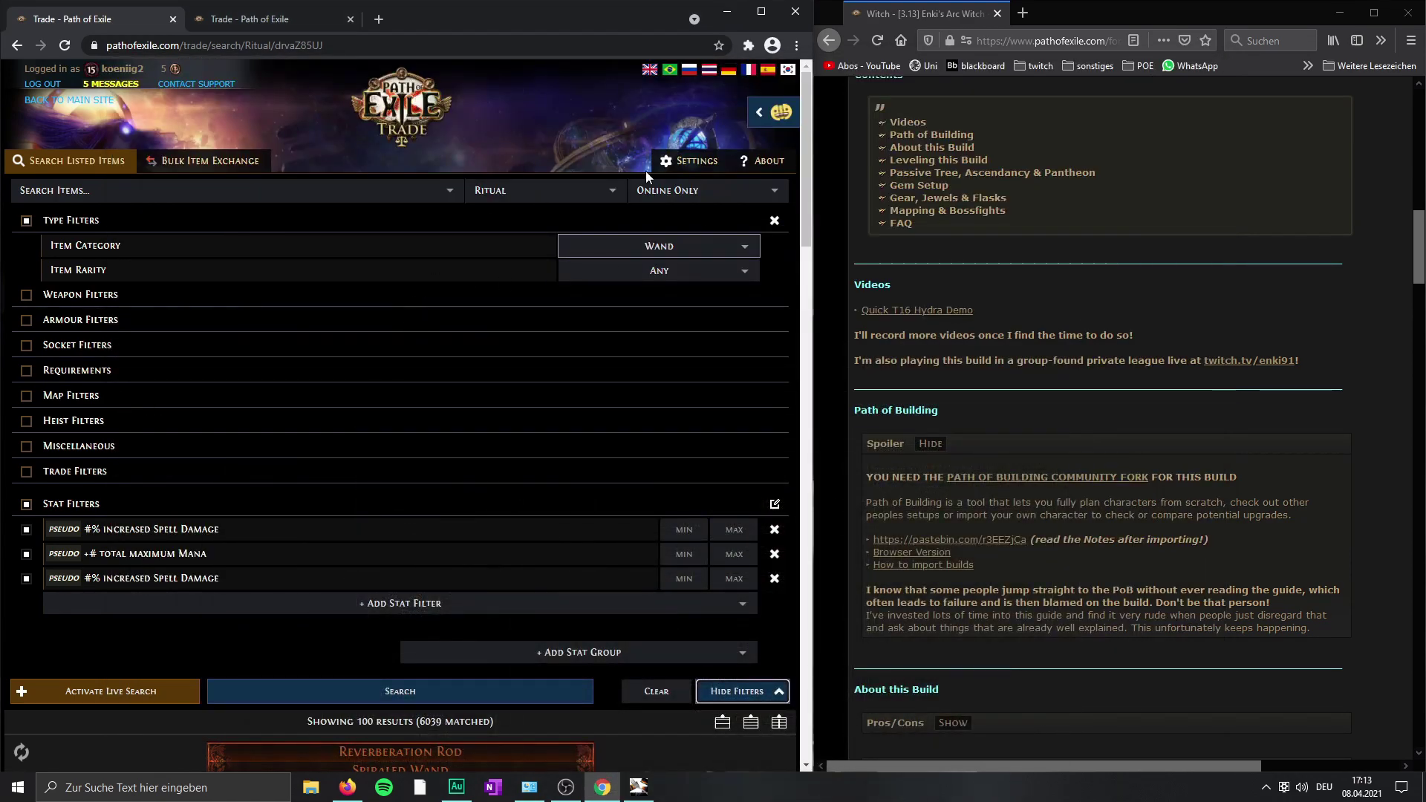
{"action": "left_click", "coordinate": [770, 113]}
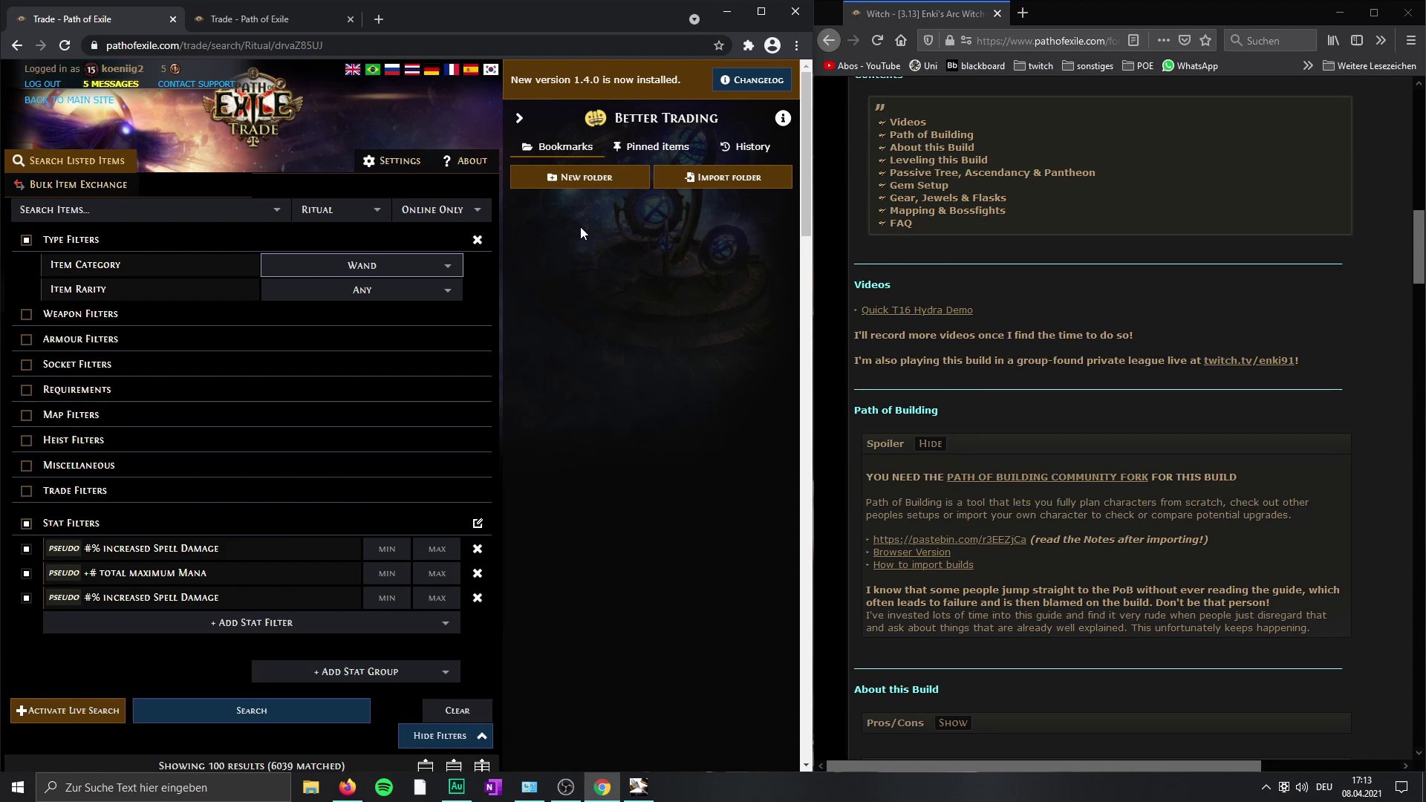
- Start a new bookmark folder, checking the build's skills and tree in Path of Building meanwhile
{"action": "left_click", "coordinate": [551, 190]}
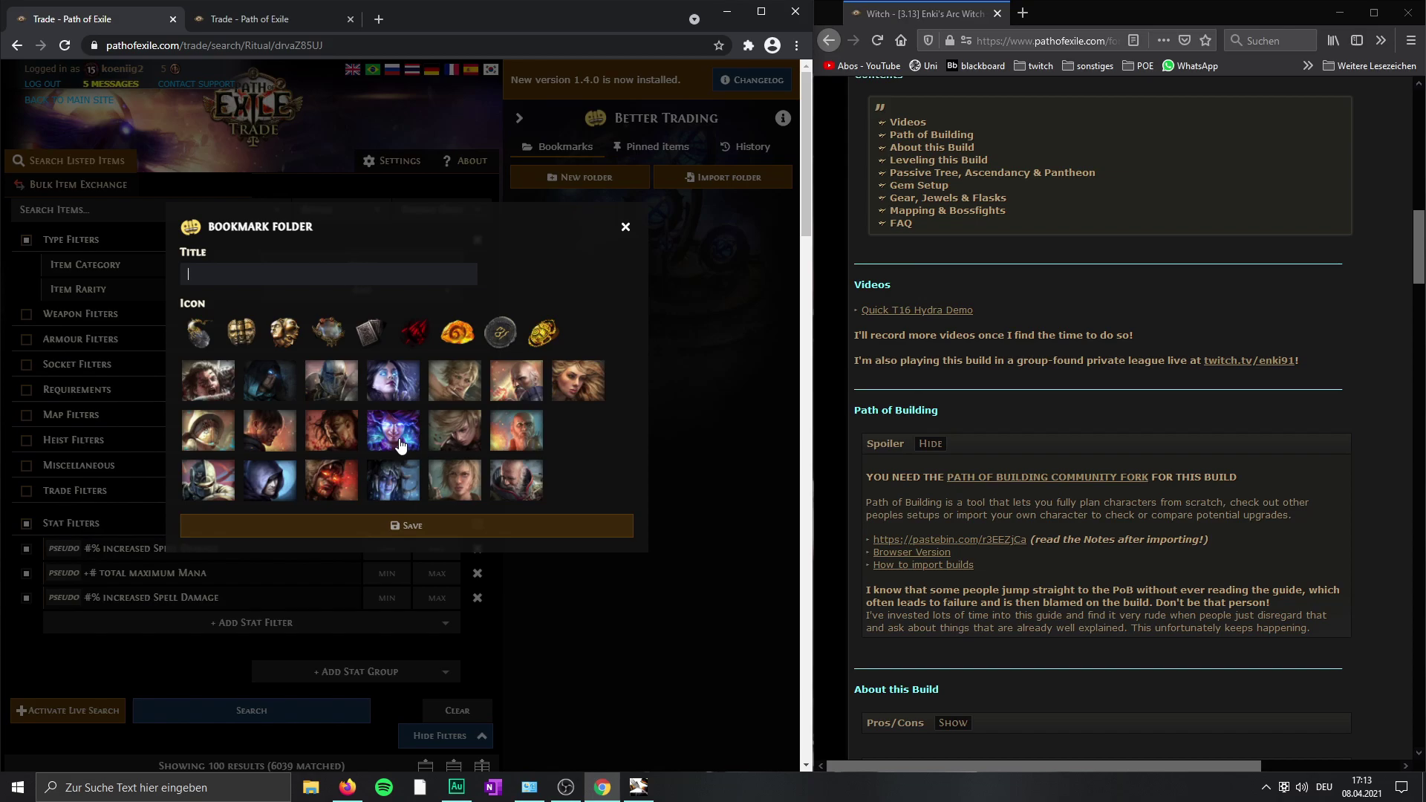
{"action": "left_click", "coordinate": [637, 786]}
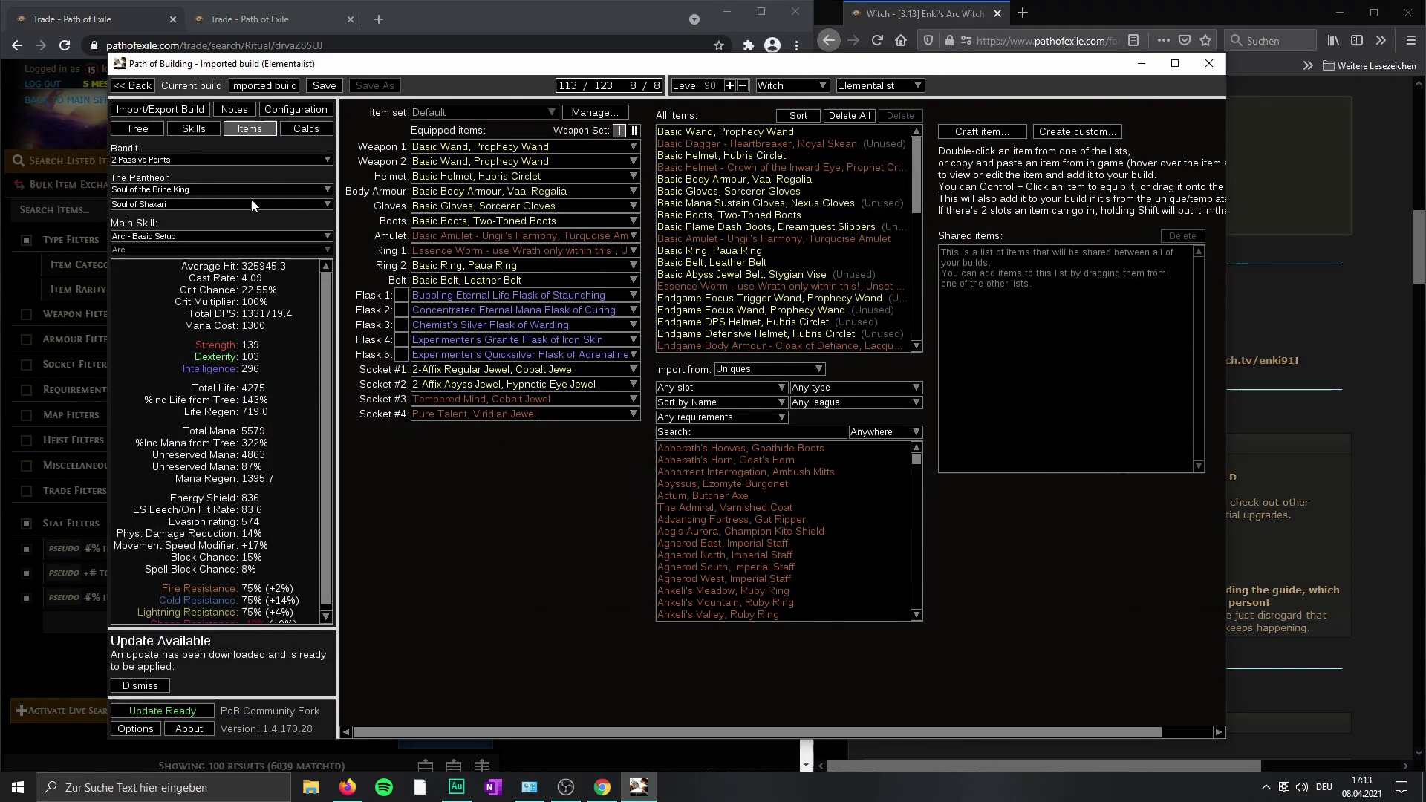
{"action": "left_click", "coordinate": [189, 131]}
{"action": "left_click", "coordinate": [143, 130]}
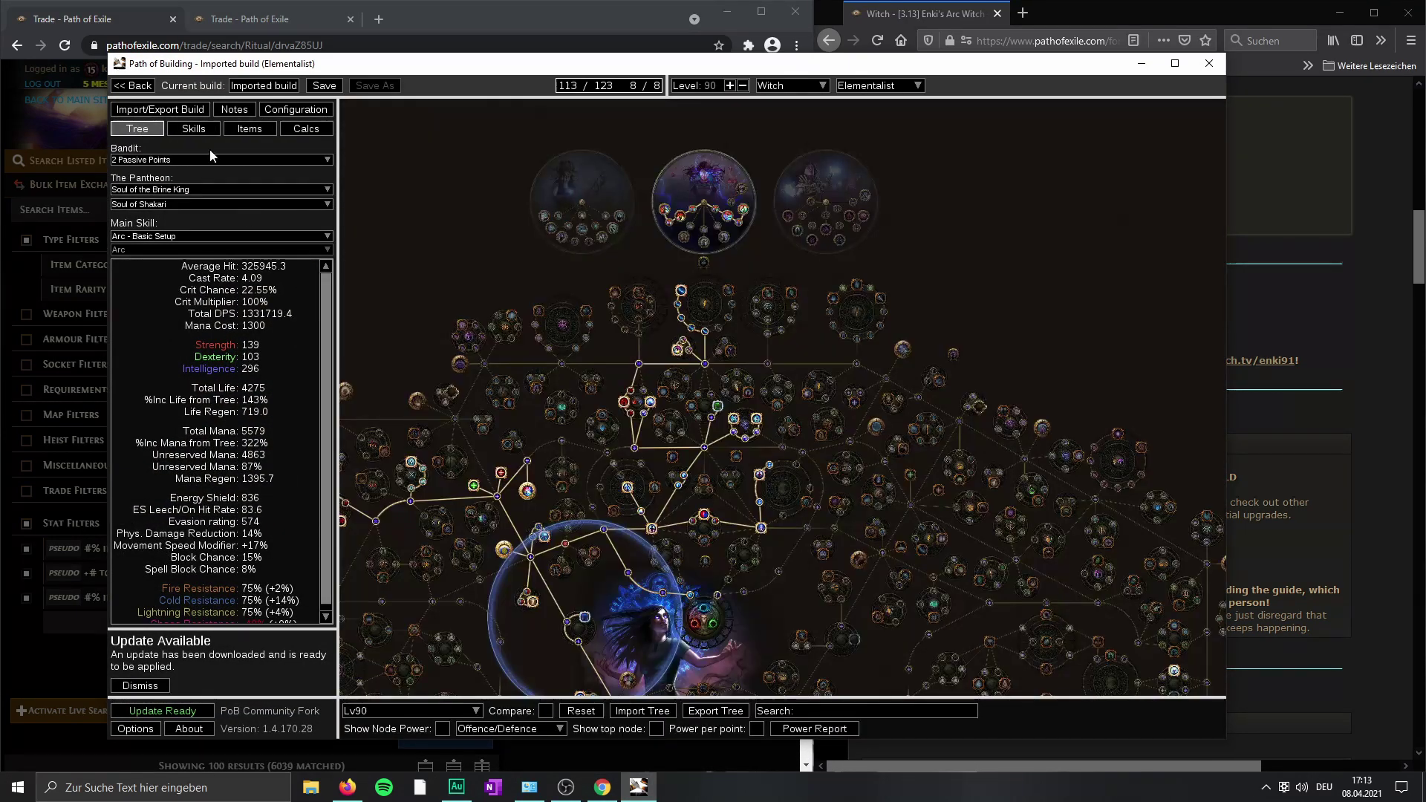
{"action": "scroll", "coordinate": [780, 313], "scroll_direction": "up", "scroll_amount": 3}
{"action": "left_click", "coordinate": [1140, 63]}
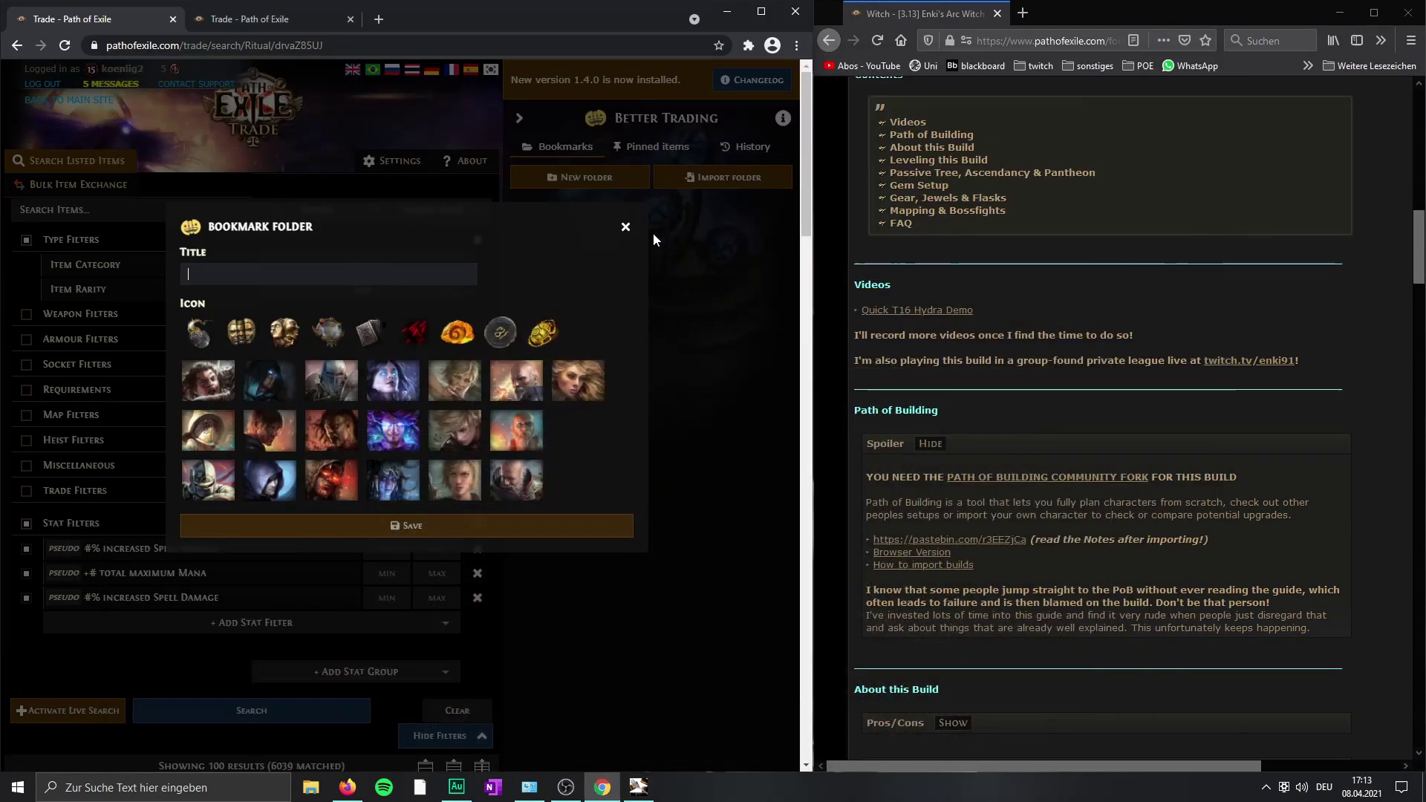
- Choose the purple witch portrait as the folder's icon
{"action": "left_click", "coordinate": [394, 440]}
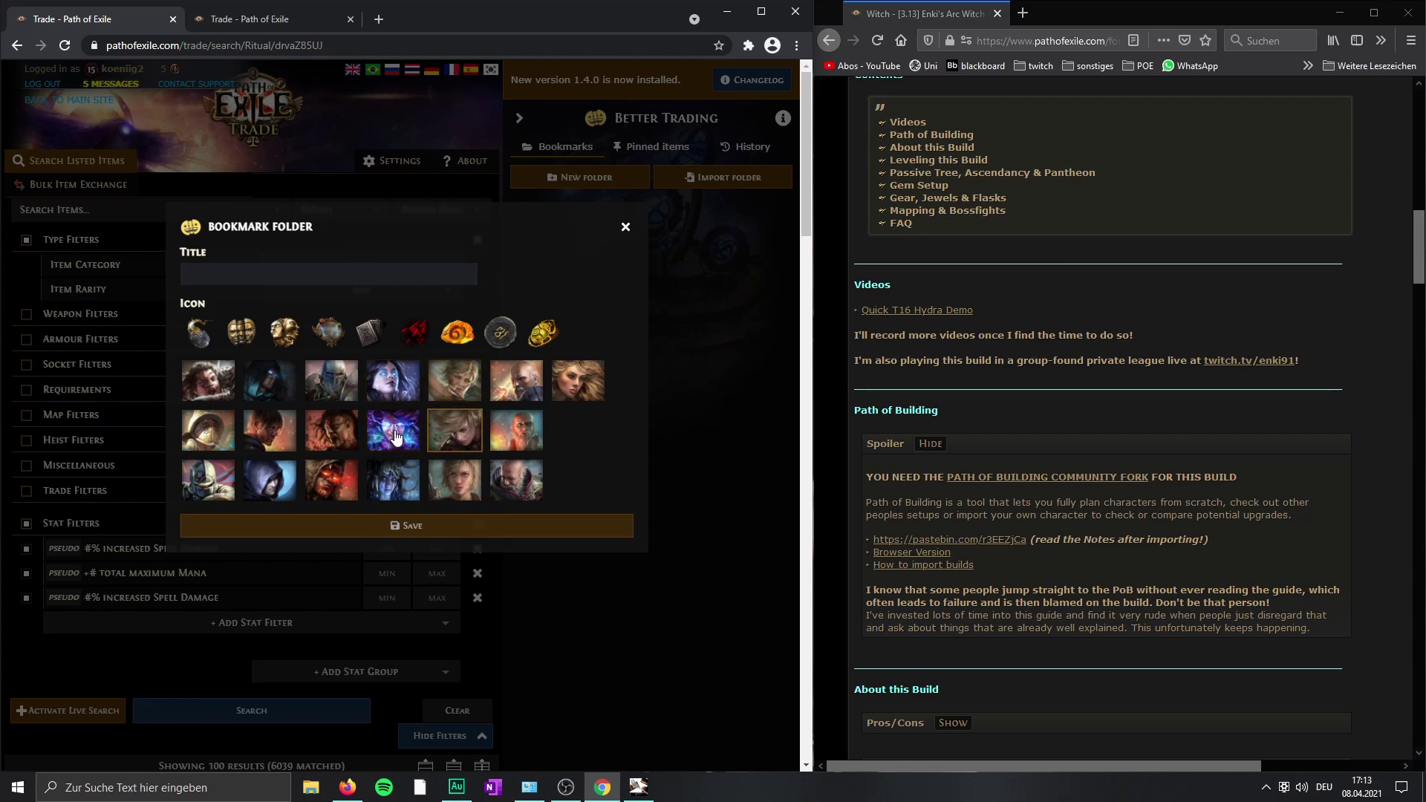
{"action": "left_click", "coordinate": [394, 437]}
{"action": "type", "text": "Leveling build"}
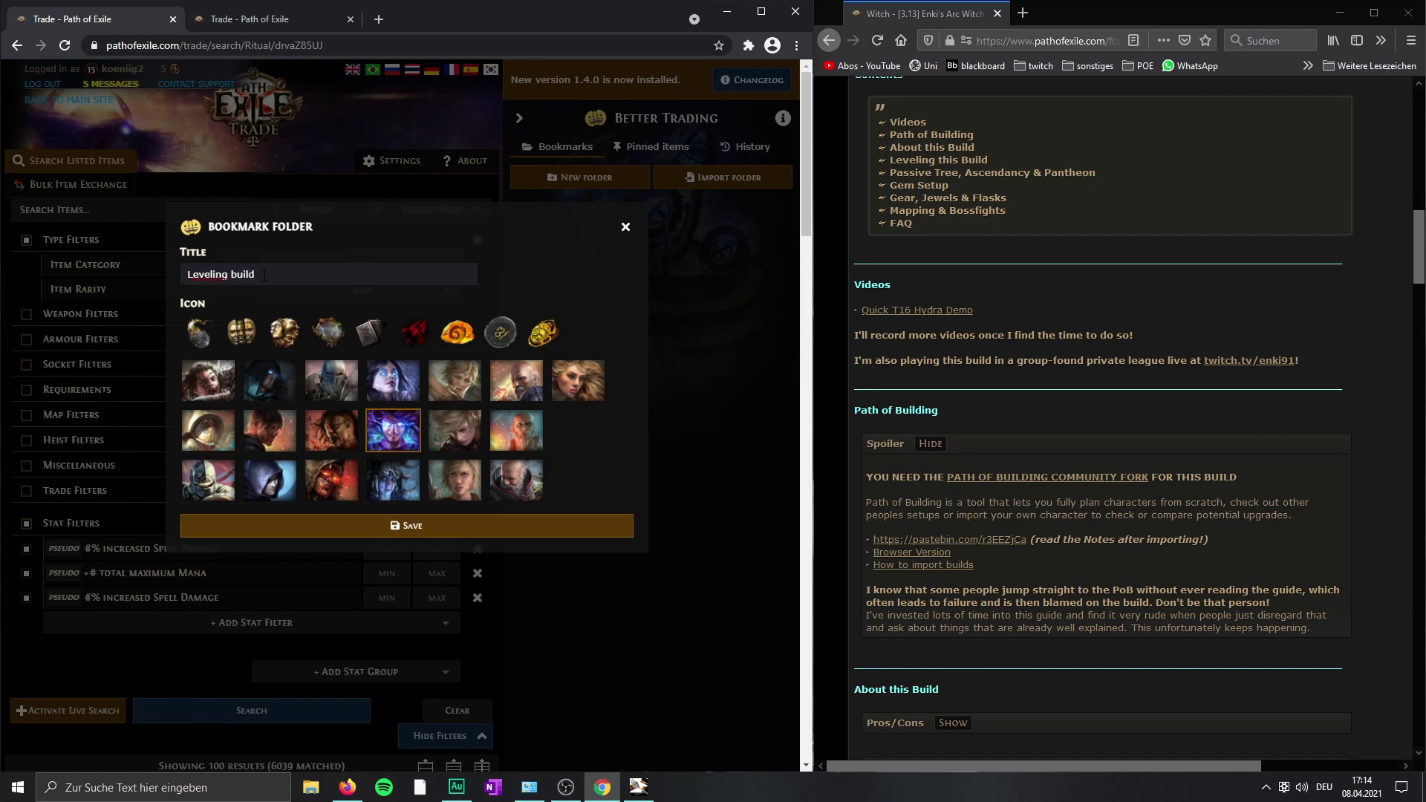
- Save the Leveling build folder, create a second folder named Endgame, and expand Leveling build
{"action": "left_click", "coordinate": [349, 525]}
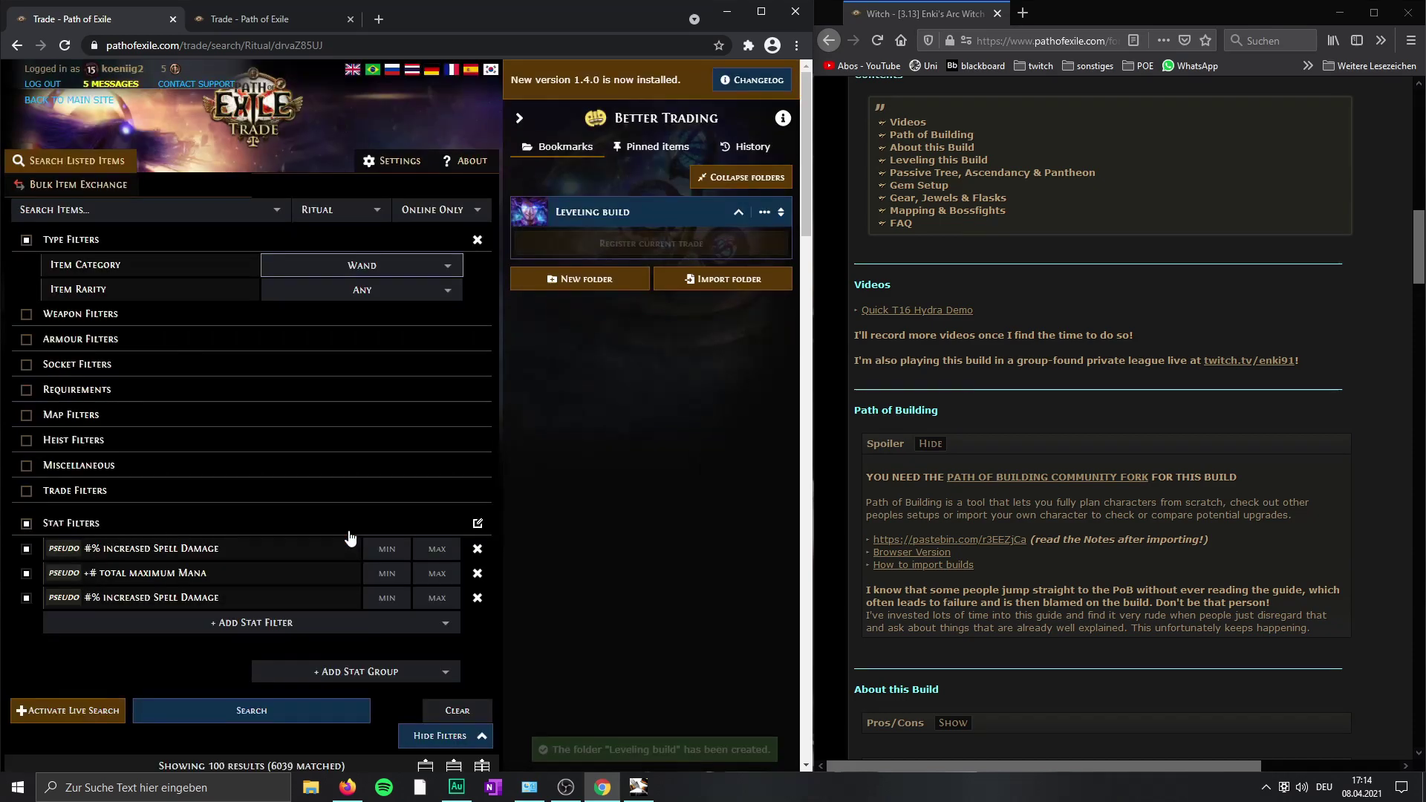
{"action": "left_click", "coordinate": [733, 215]}
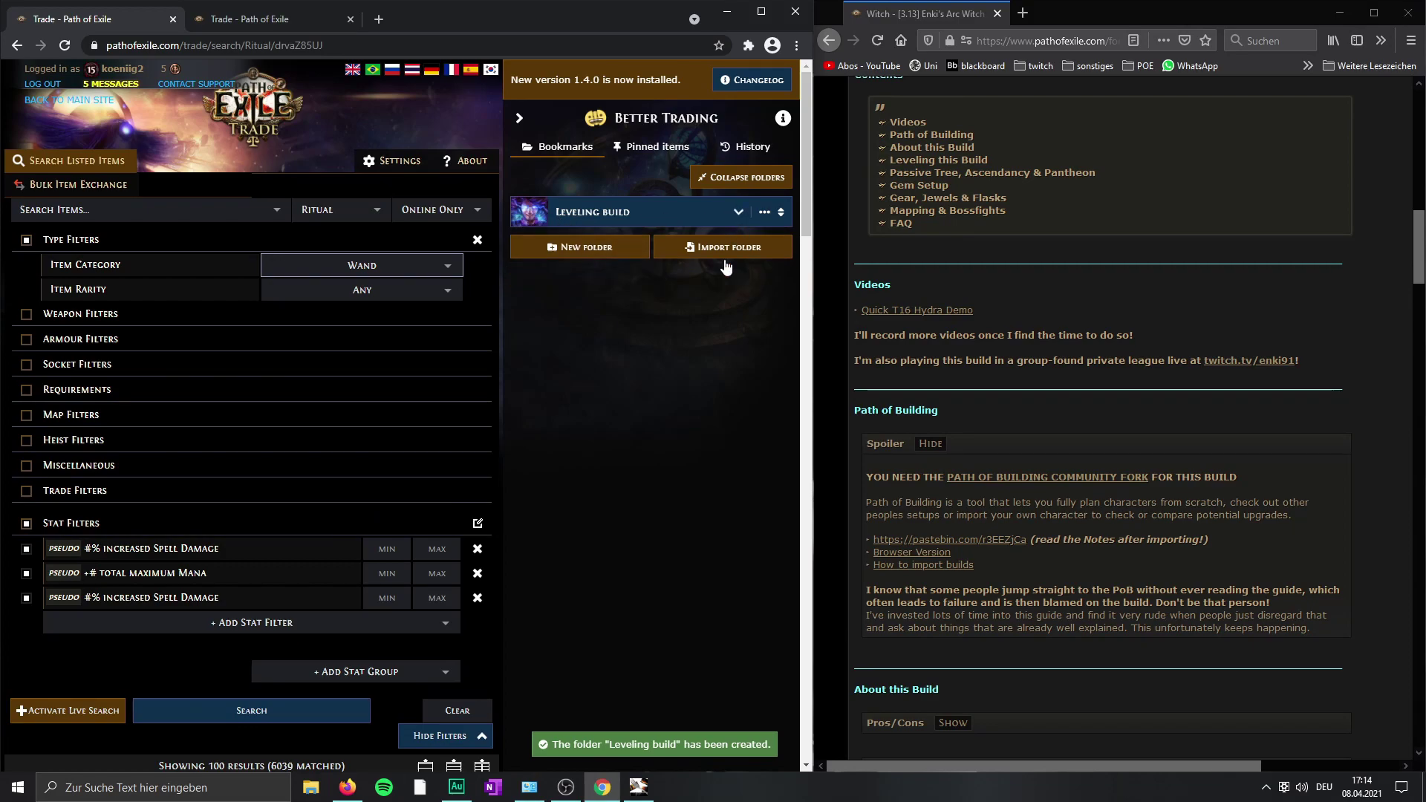
{"action": "left_click", "coordinate": [617, 251]}
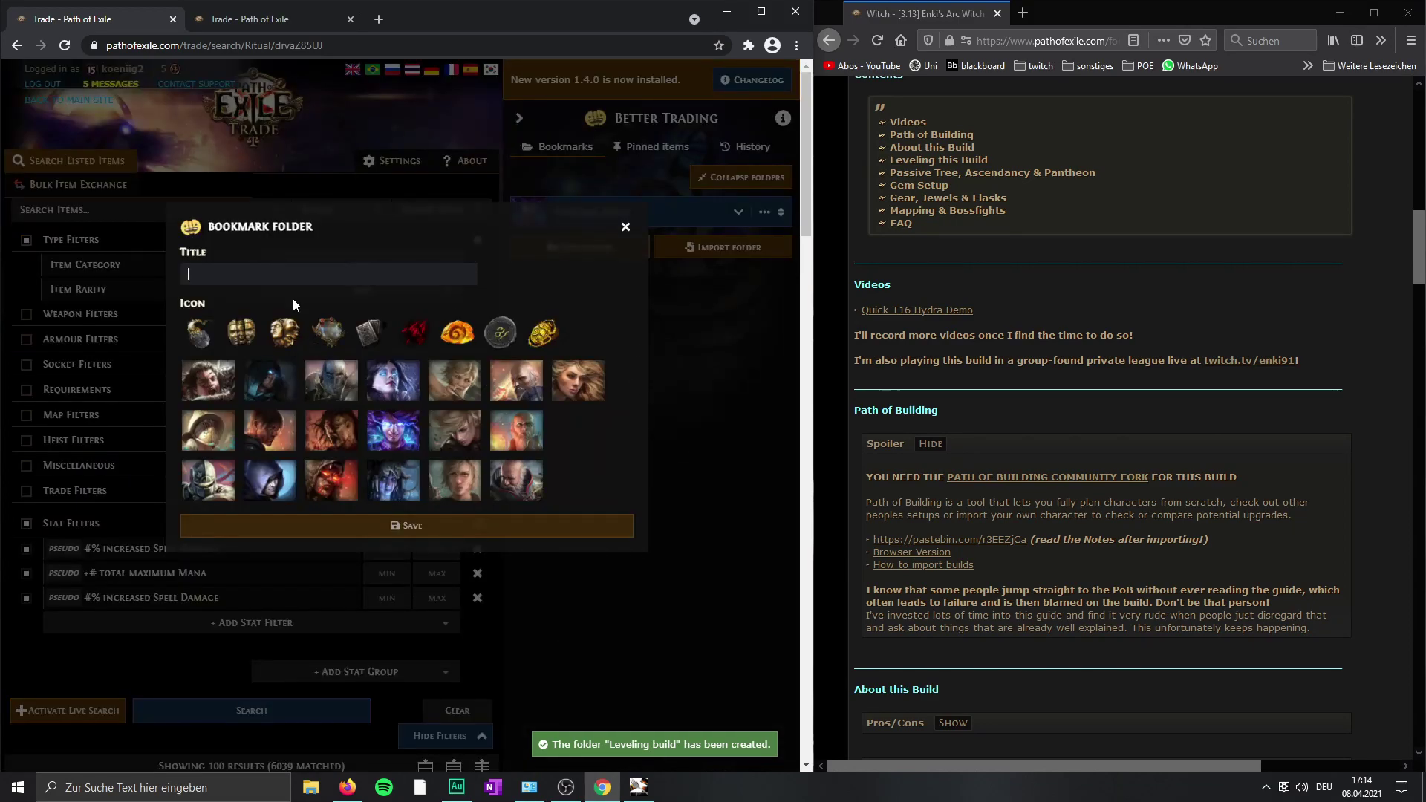
{"action": "type", "text": "Endgame"}
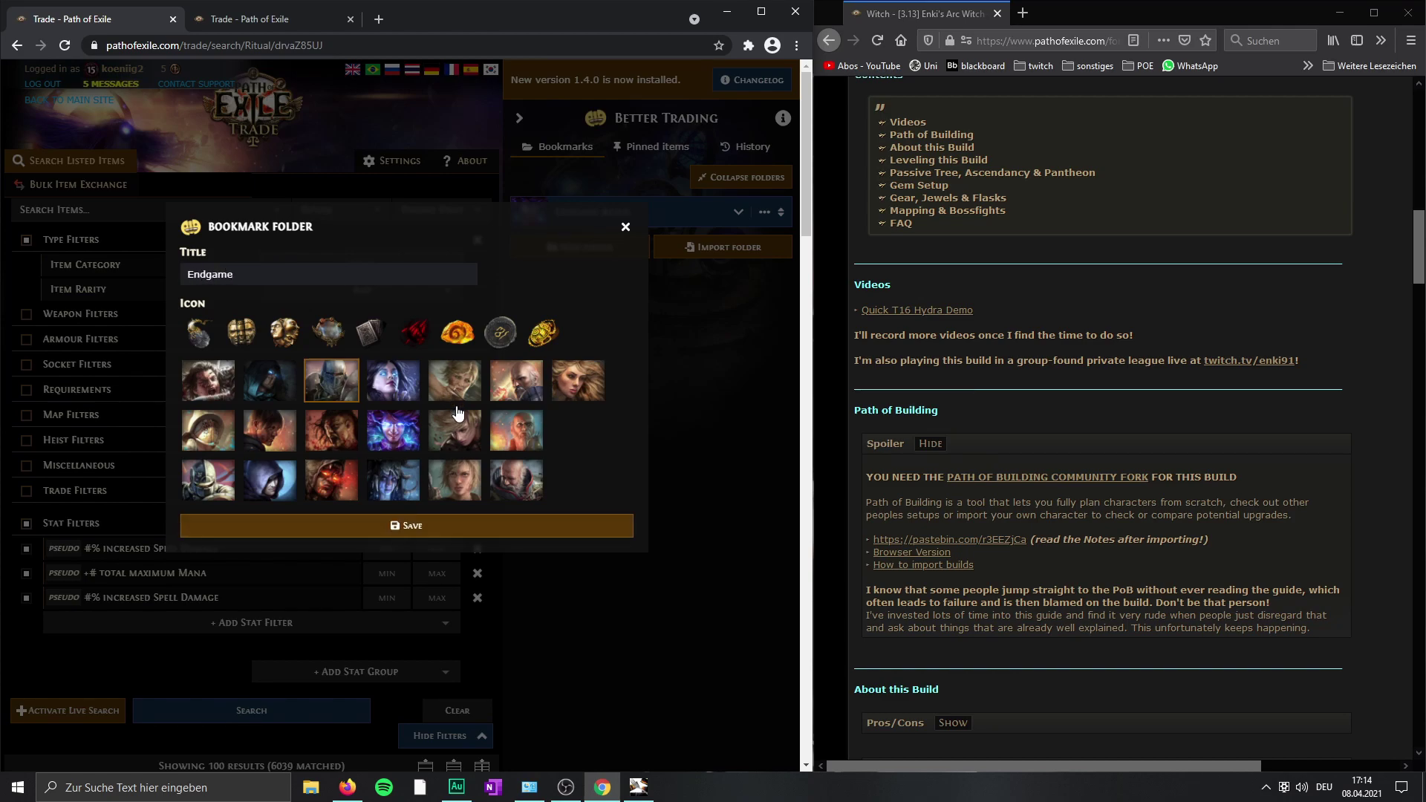
{"action": "left_click", "coordinate": [533, 528]}
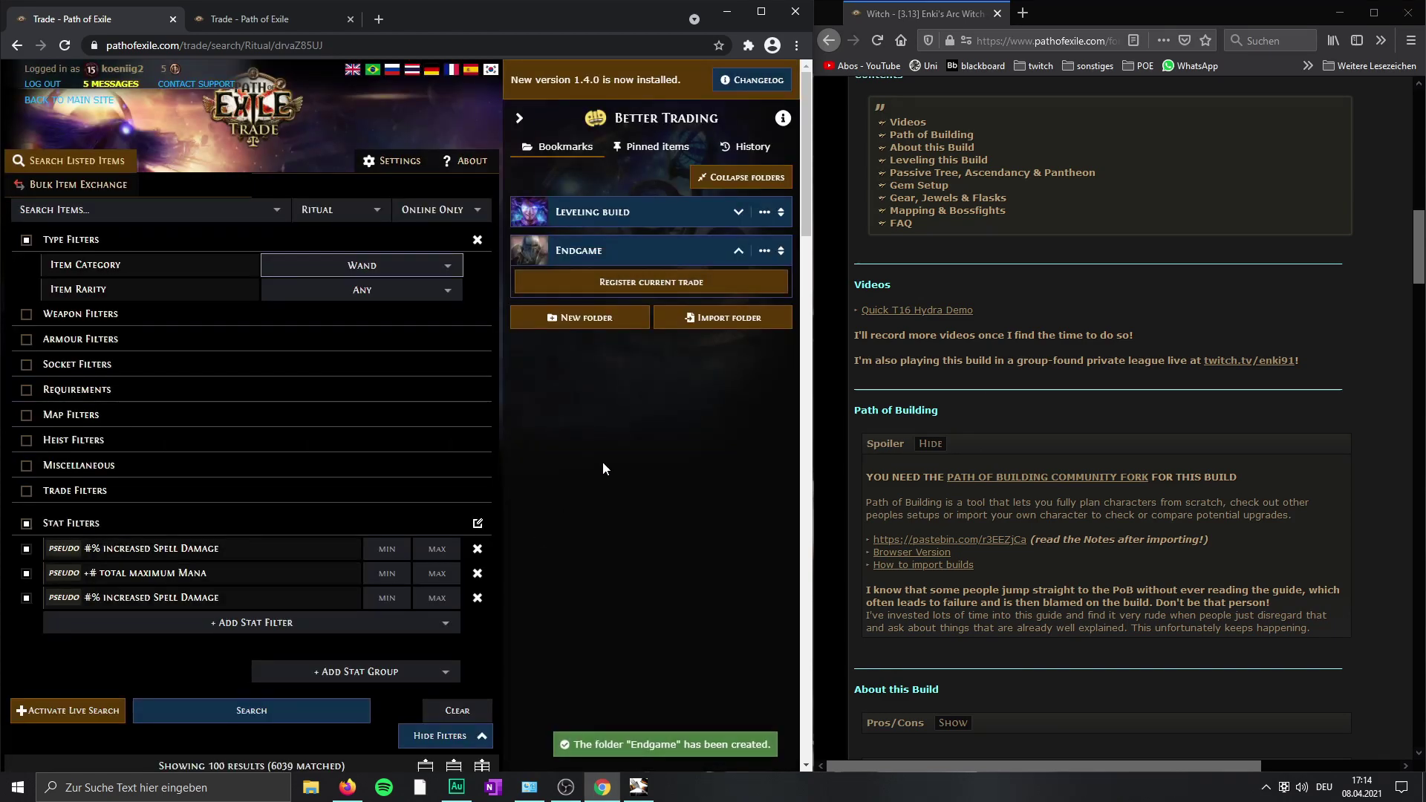
{"action": "left_click", "coordinate": [738, 252]}
{"action": "left_click", "coordinate": [652, 221]}
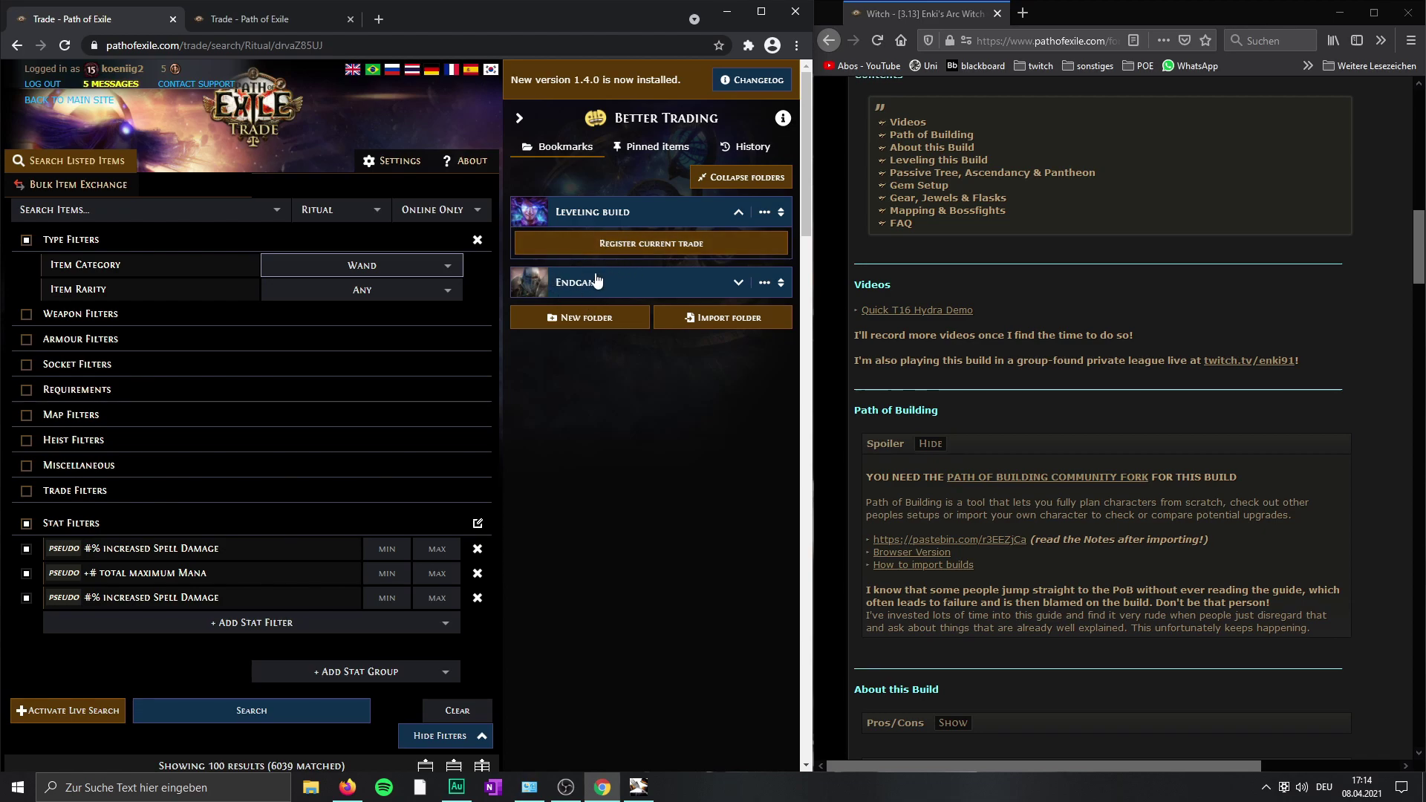
- Check the build's gear in Path of Building, then rerun the wand search with current filters
{"action": "left_click", "coordinate": [518, 118]}
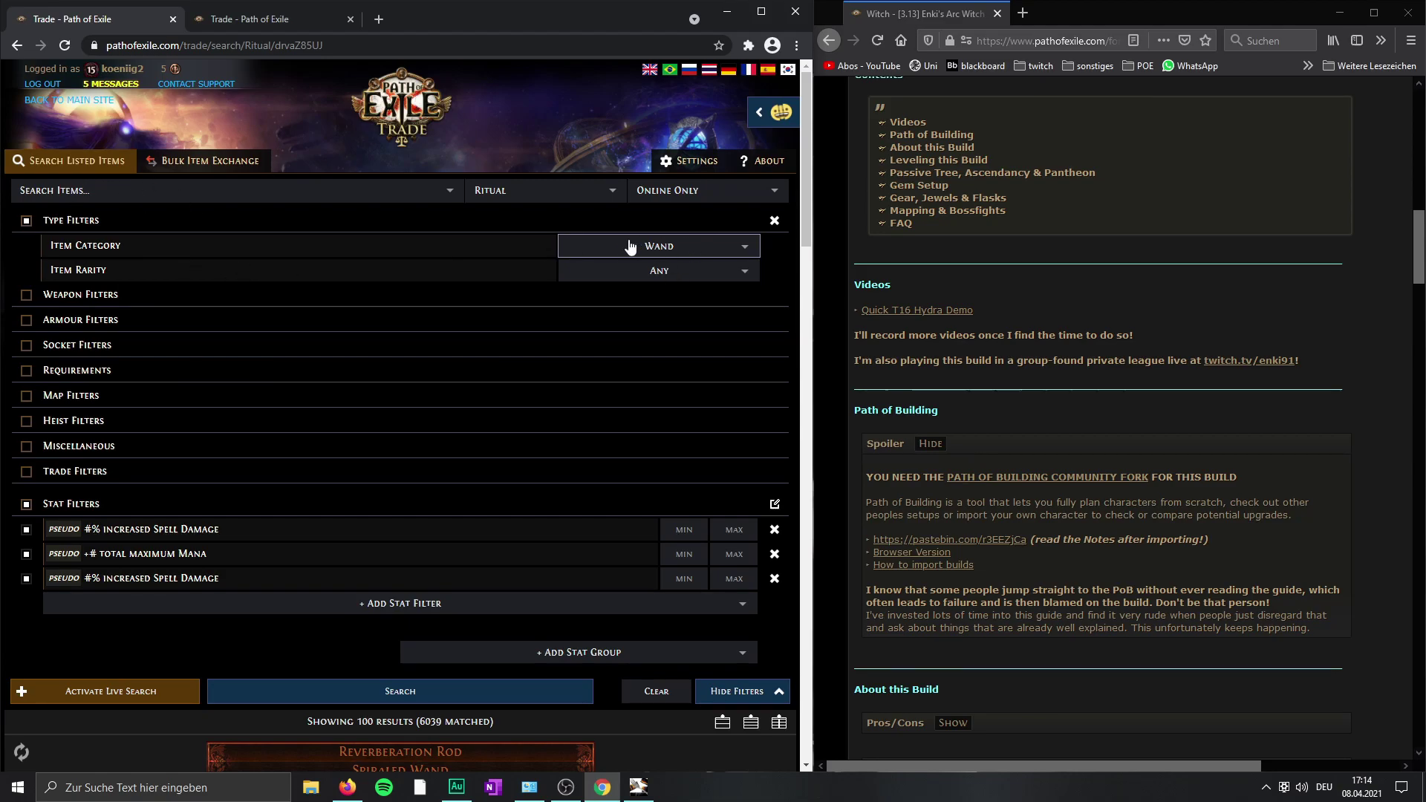
{"action": "left_click", "coordinate": [639, 786]}
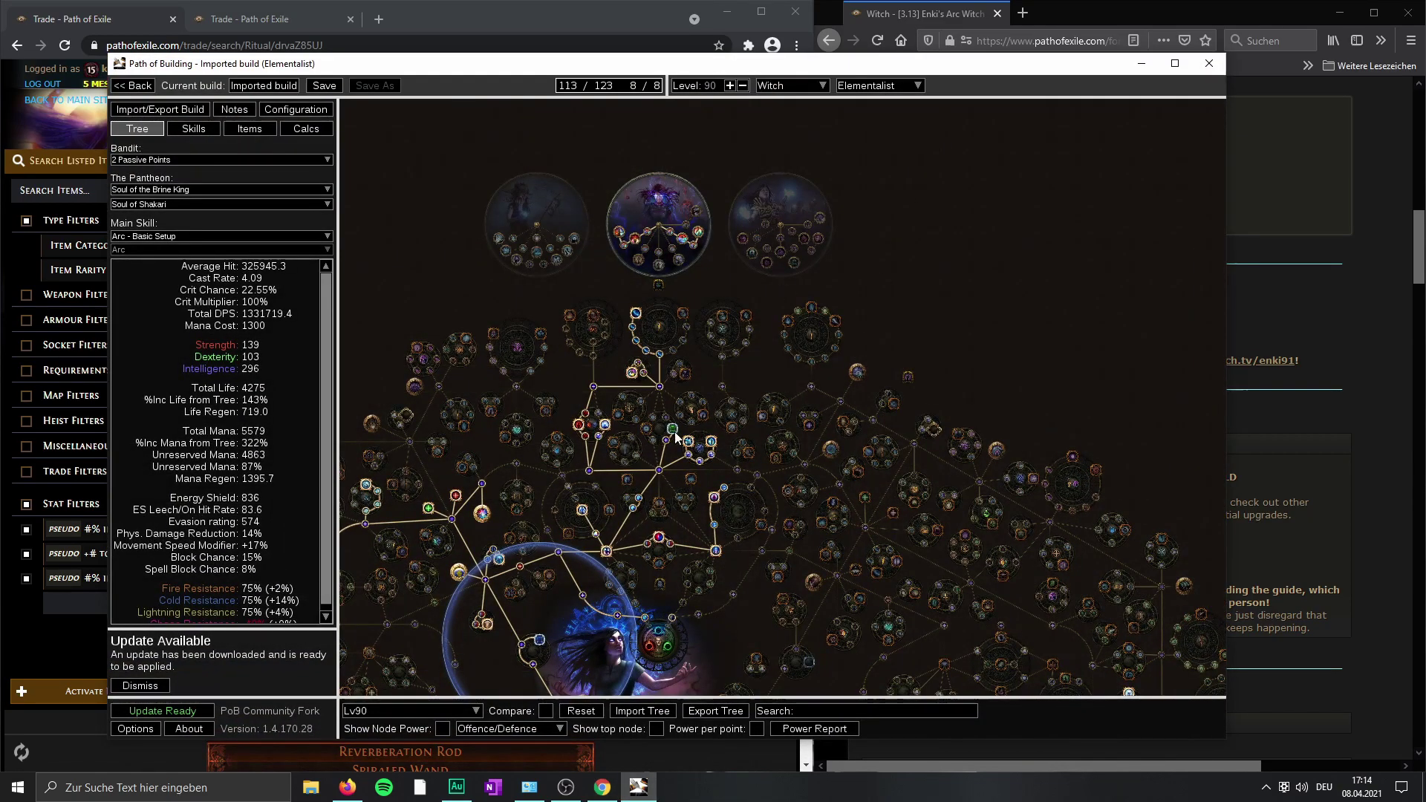
{"action": "left_click", "coordinate": [234, 129]}
{"action": "left_click", "coordinate": [602, 788]}
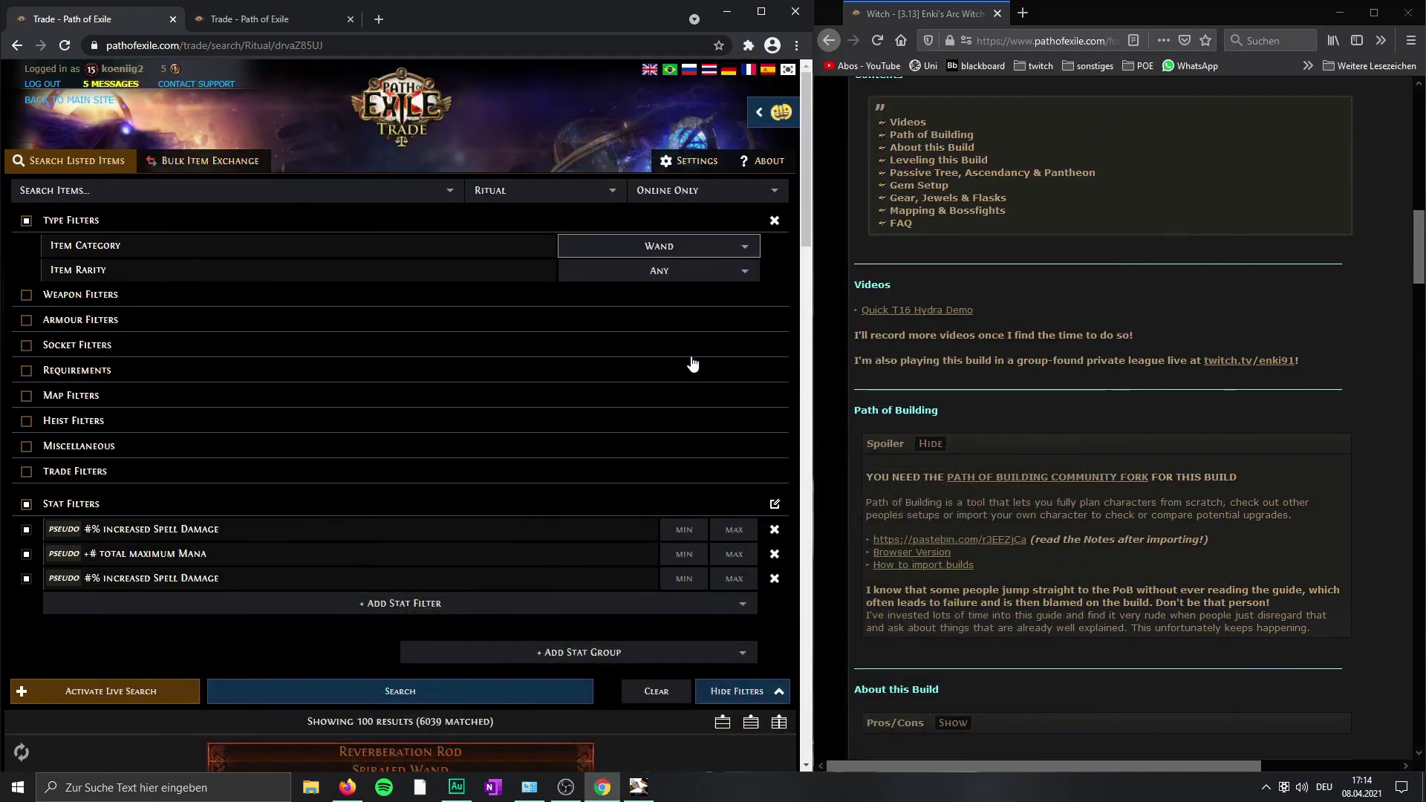
{"action": "scroll", "coordinate": [644, 304], "scroll_direction": "down", "scroll_amount": 2}
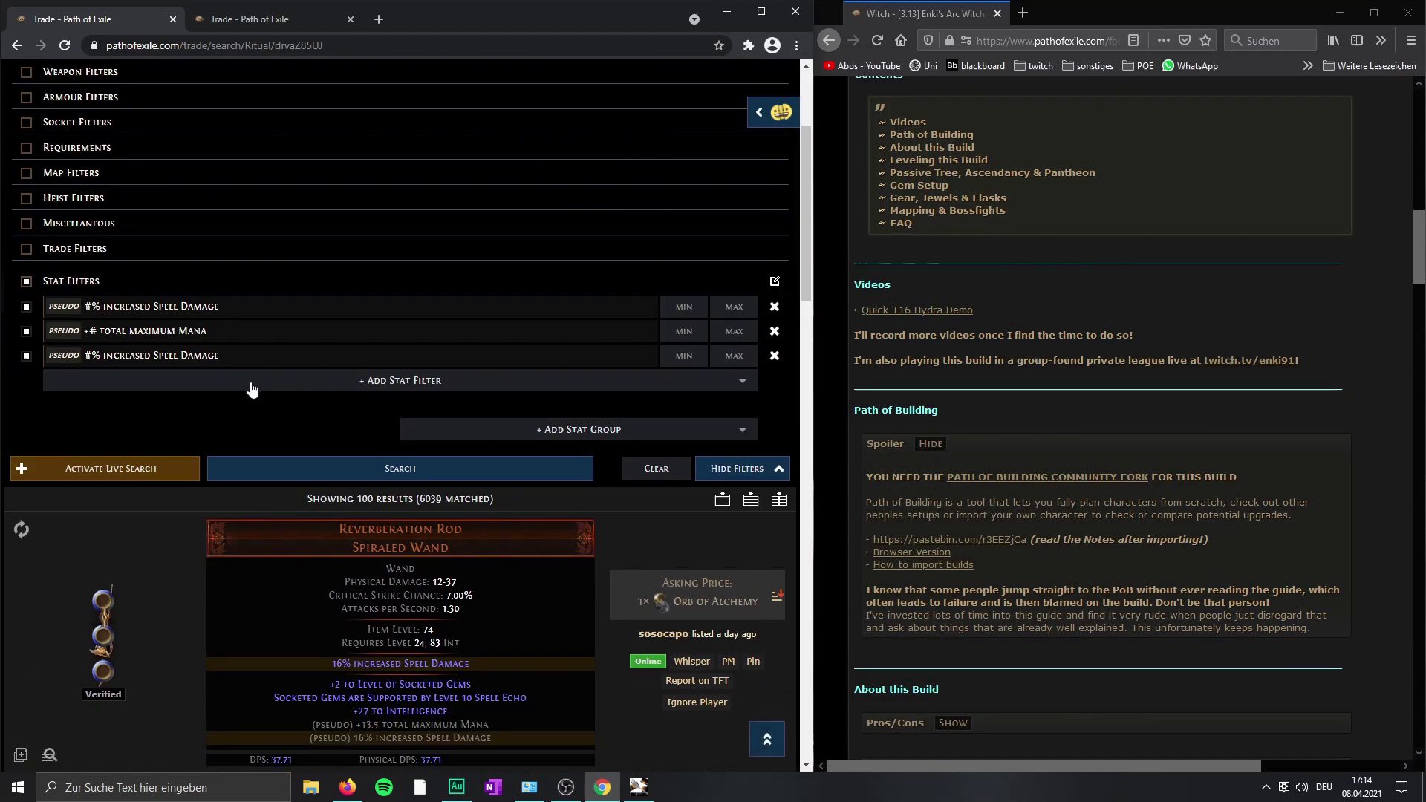
{"action": "scroll", "coordinate": [212, 355], "scroll_direction": "down", "scroll_amount": 3}
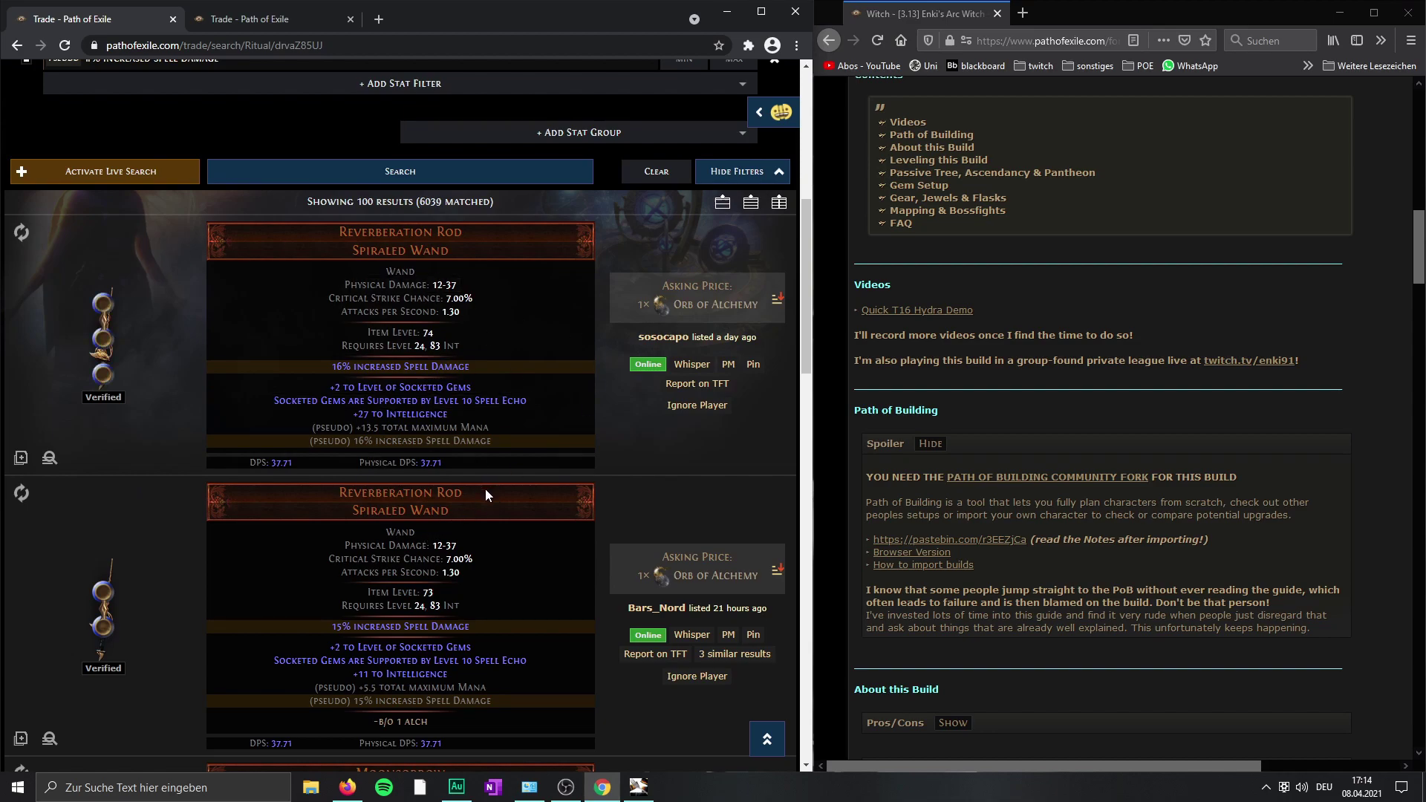
{"action": "scroll", "coordinate": [444, 426], "scroll_direction": "up", "scroll_amount": 2}
{"action": "scroll", "coordinate": [443, 425], "scroll_direction": "down", "scroll_amount": 1}
{"action": "left_click", "coordinate": [401, 327]}
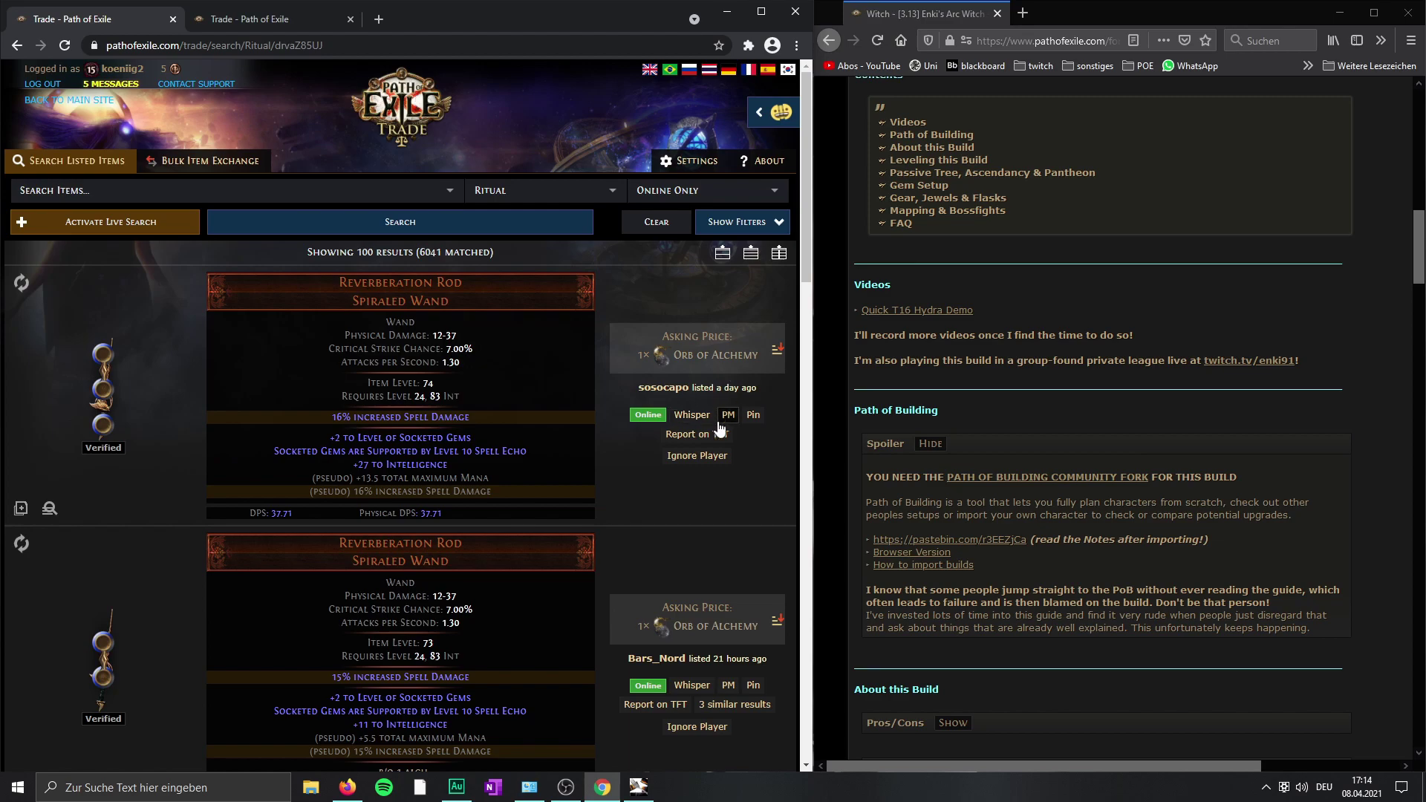
- Register the current search as a bookmark titled Wand inside the Leveling build folder
{"action": "left_click", "coordinate": [762, 112]}
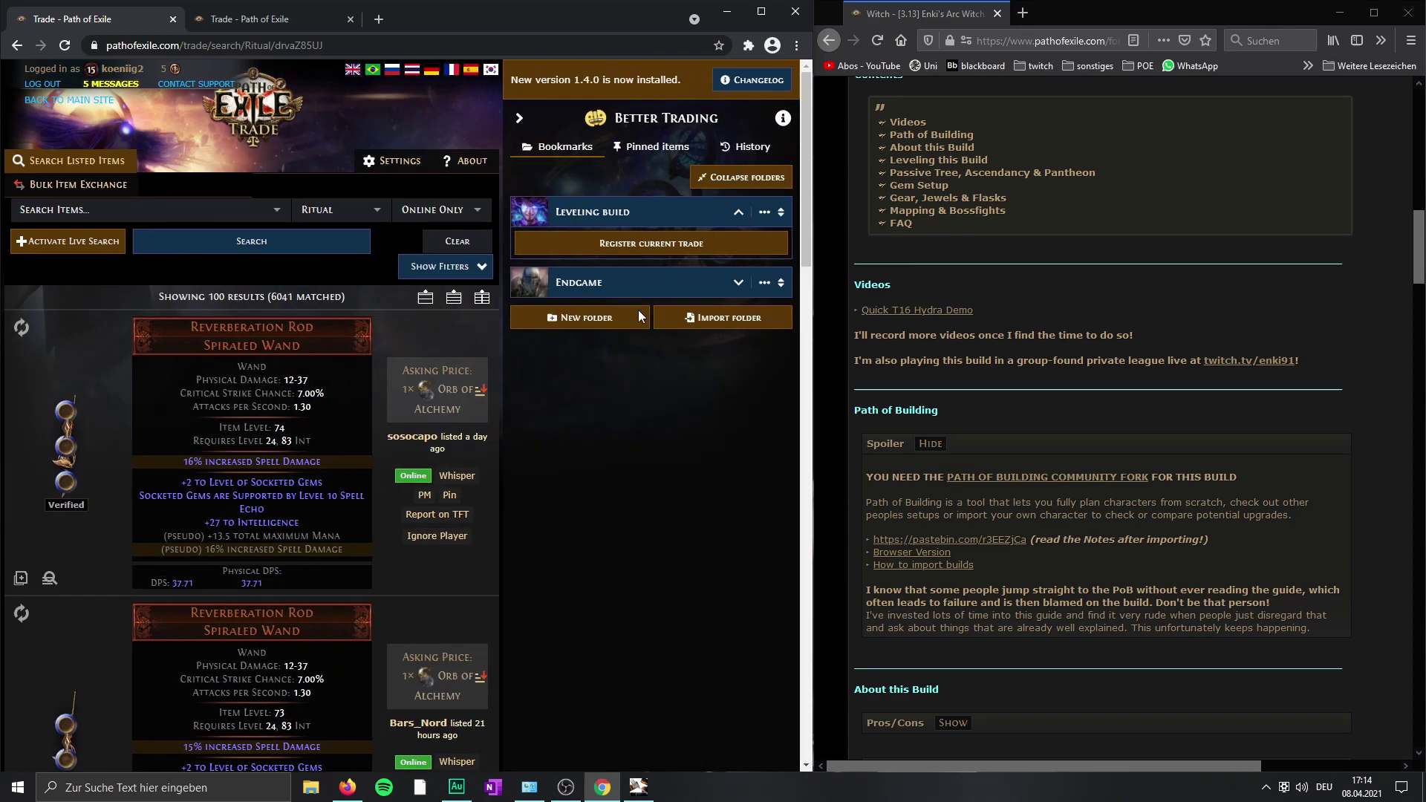
{"action": "left_click", "coordinate": [633, 245]}
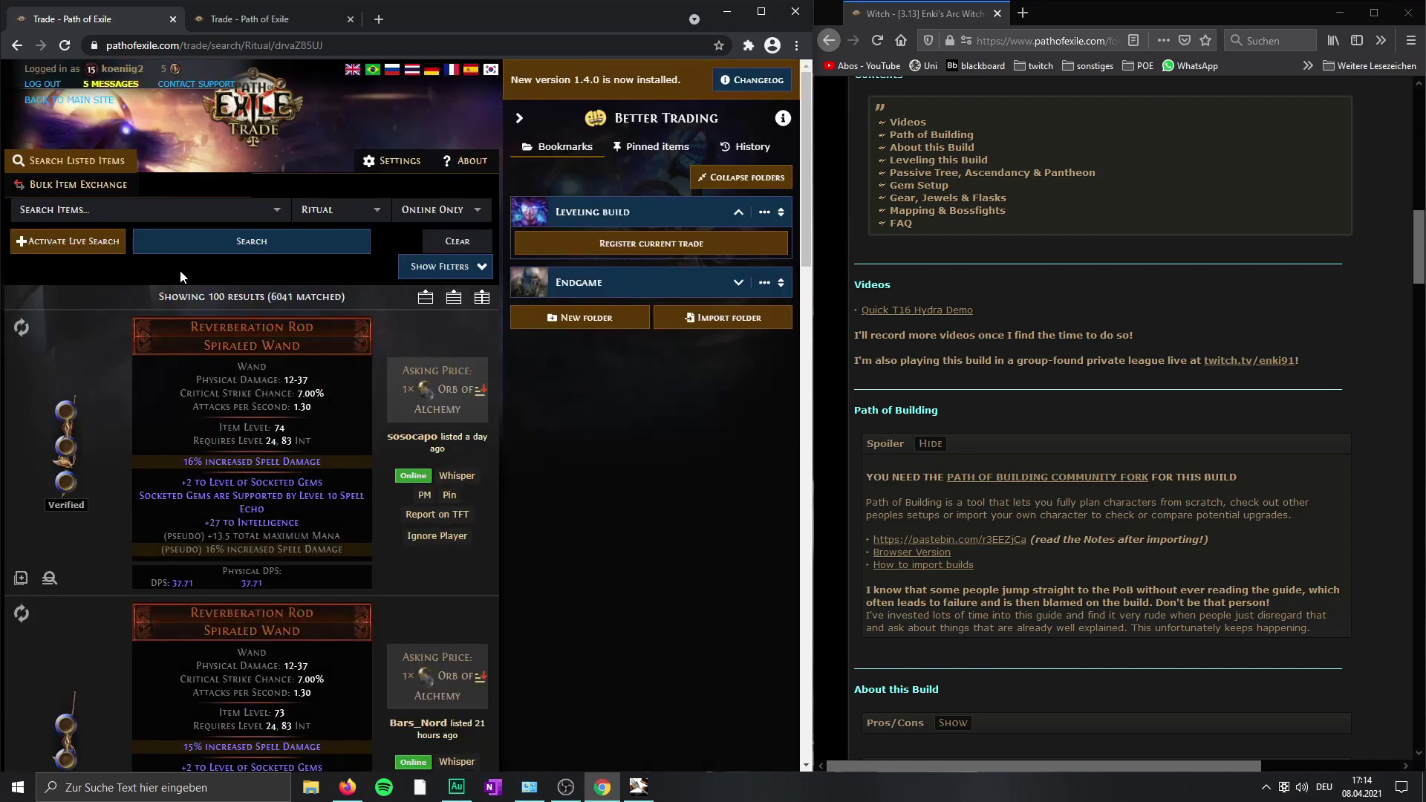
{"action": "key", "text": "Escape"}
{"action": "left_click", "coordinate": [605, 242]}
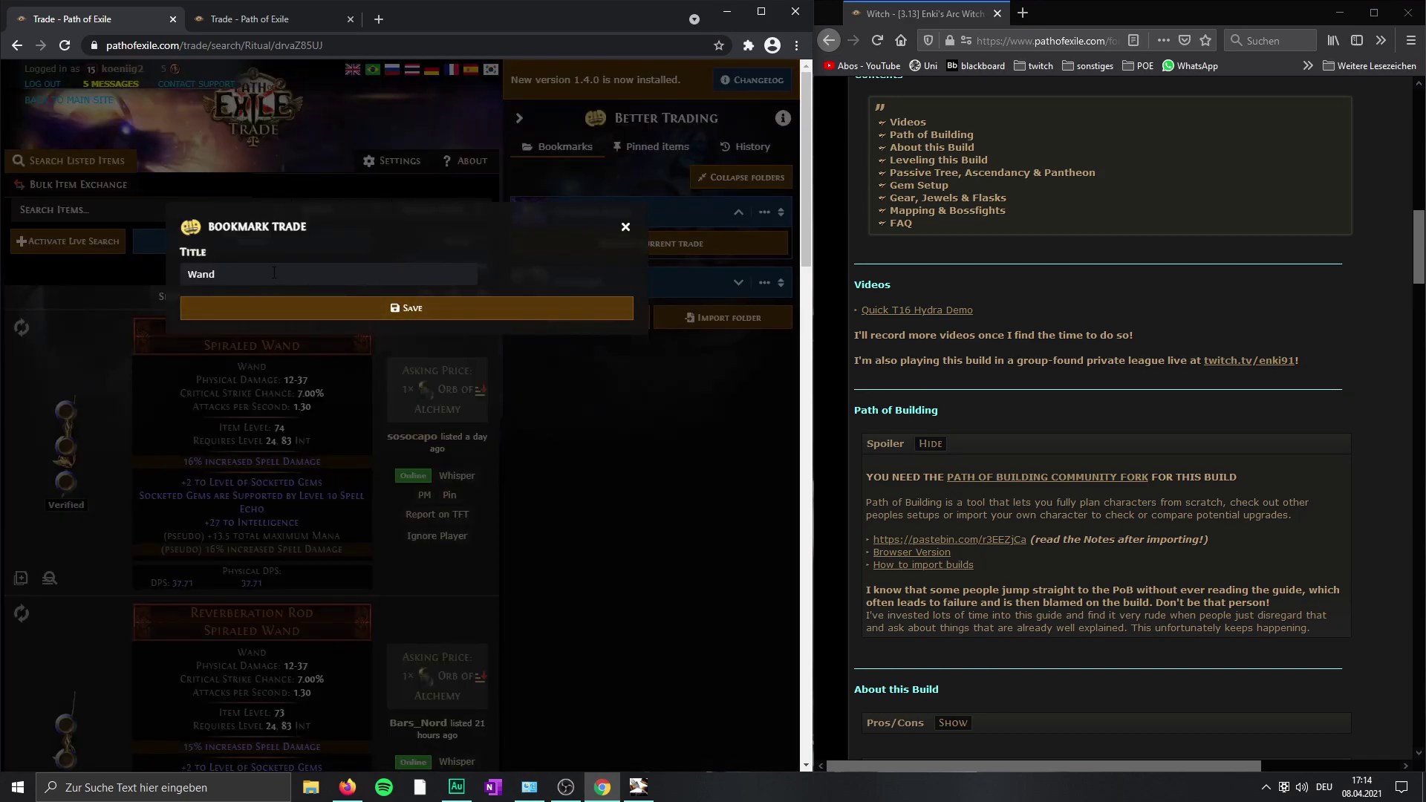
{"action": "key", "text": "Escape"}
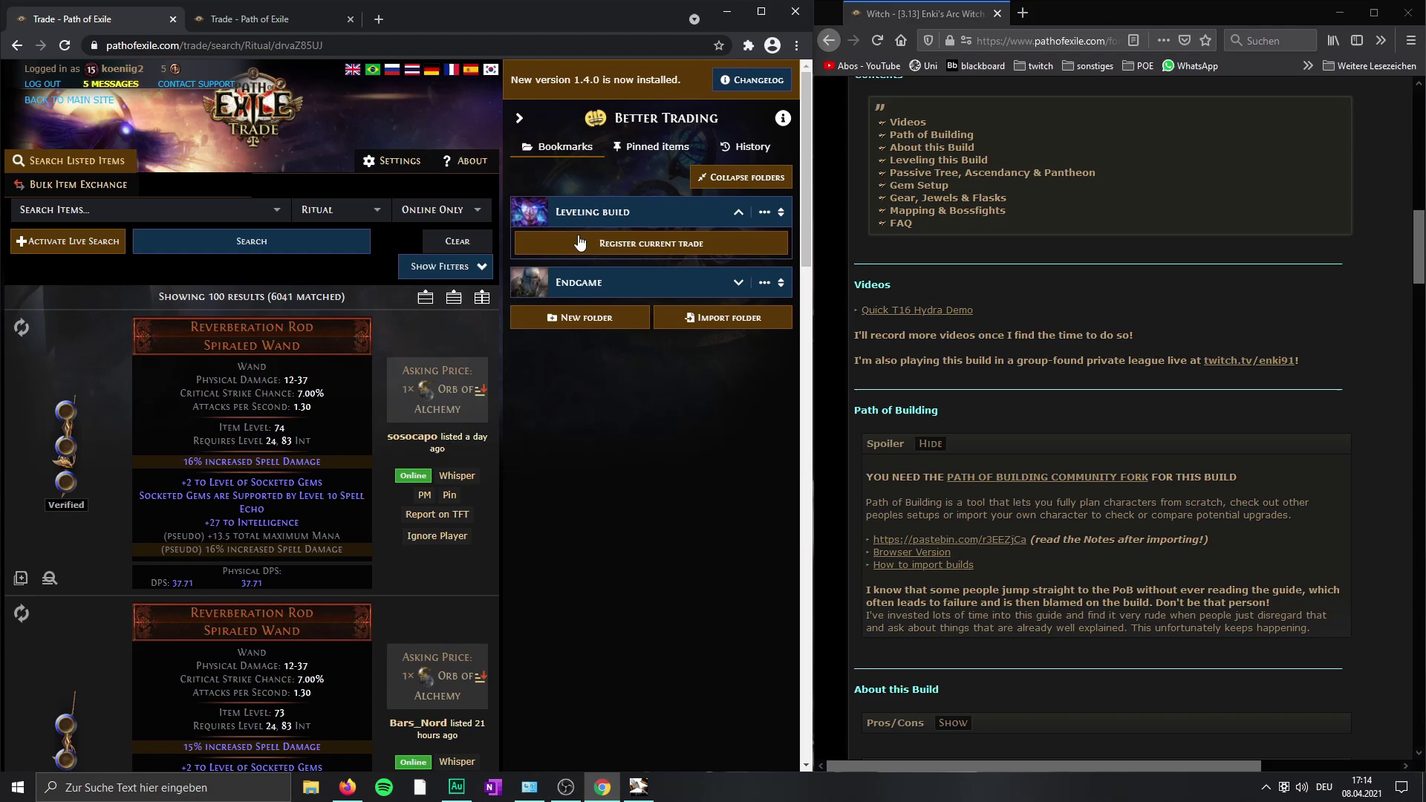
{"action": "left_click", "coordinate": [607, 245]}
{"action": "type", "text": "Wand"}
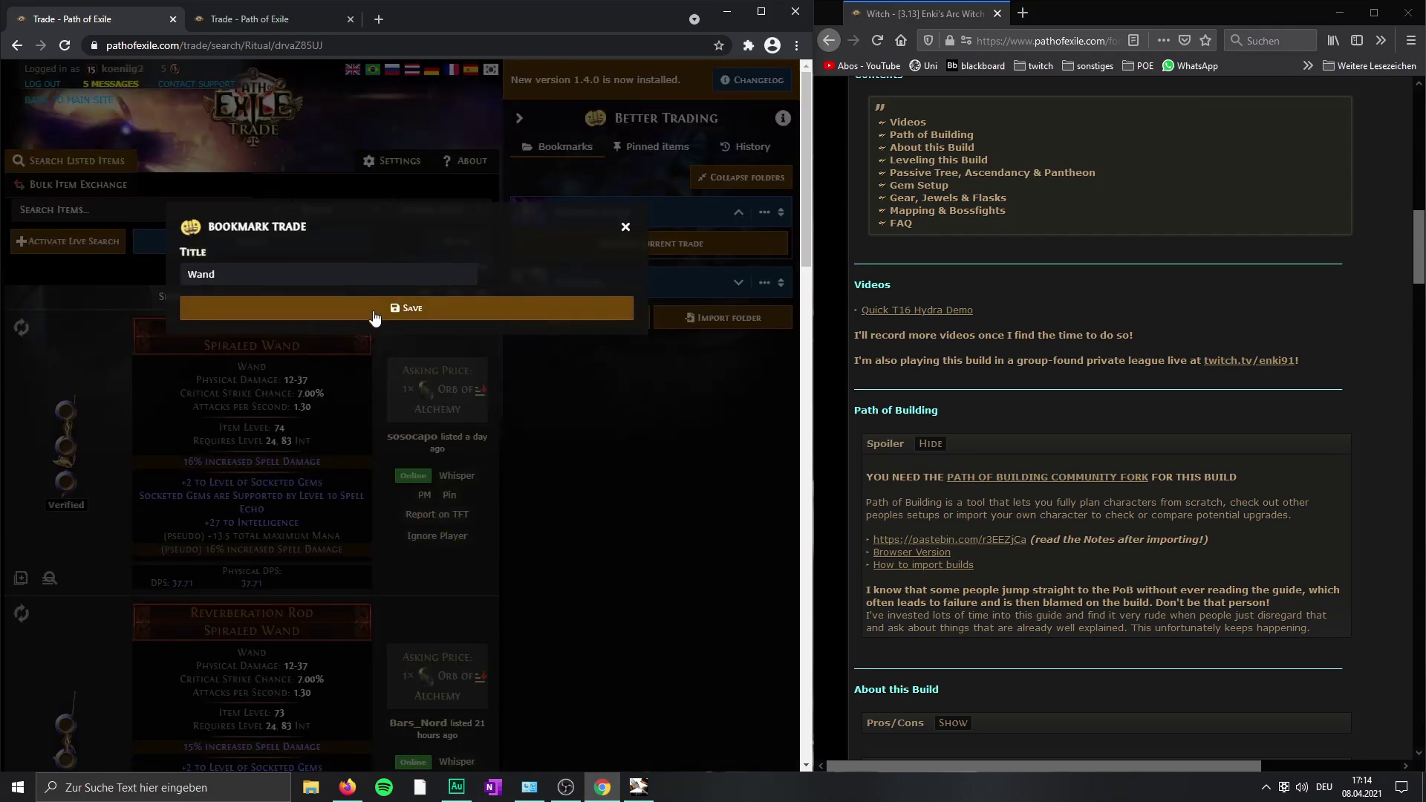
{"action": "left_click", "coordinate": [374, 315]}
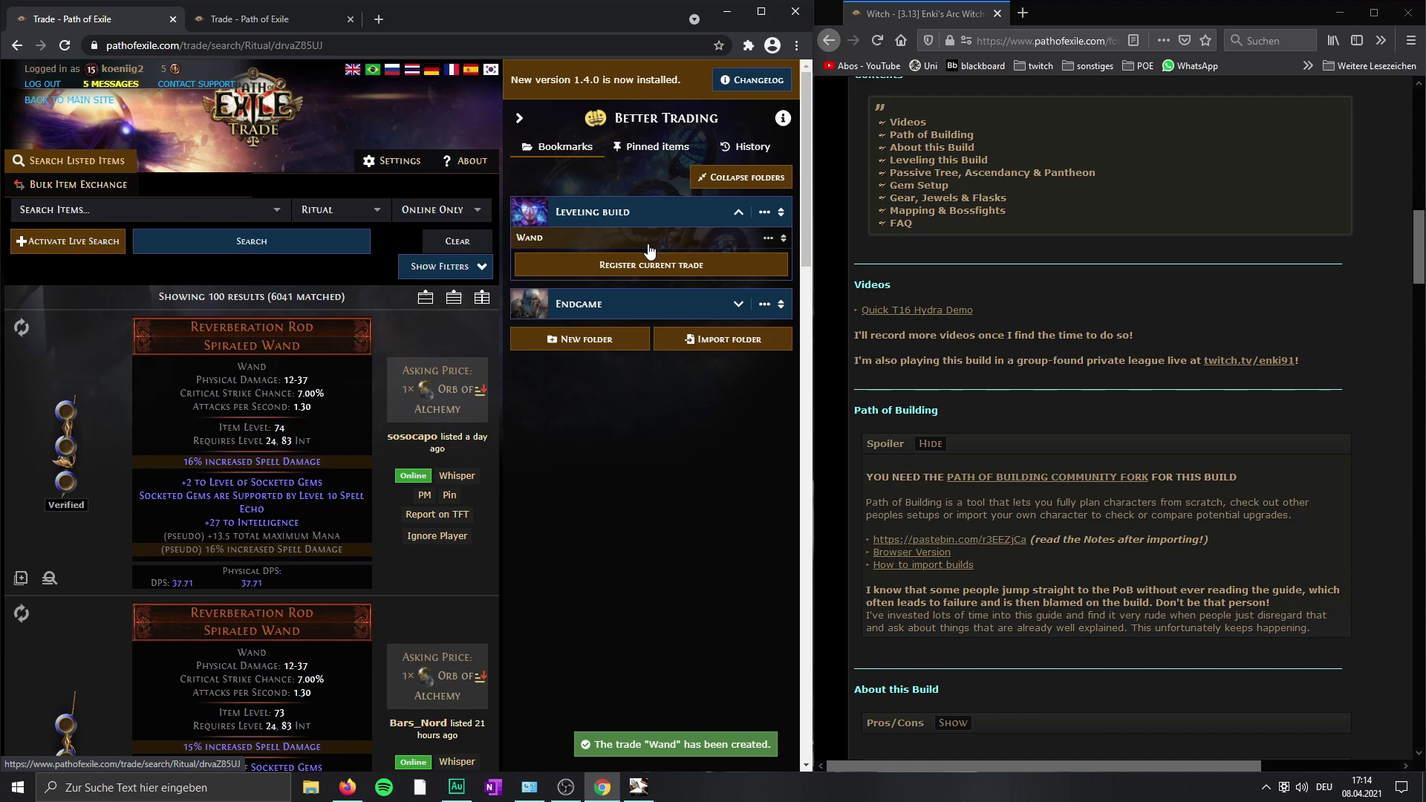
- Close the extra wand tab, load the saved Wand bookmark, and maximize the trade window
{"action": "left_click", "coordinate": [519, 117]}
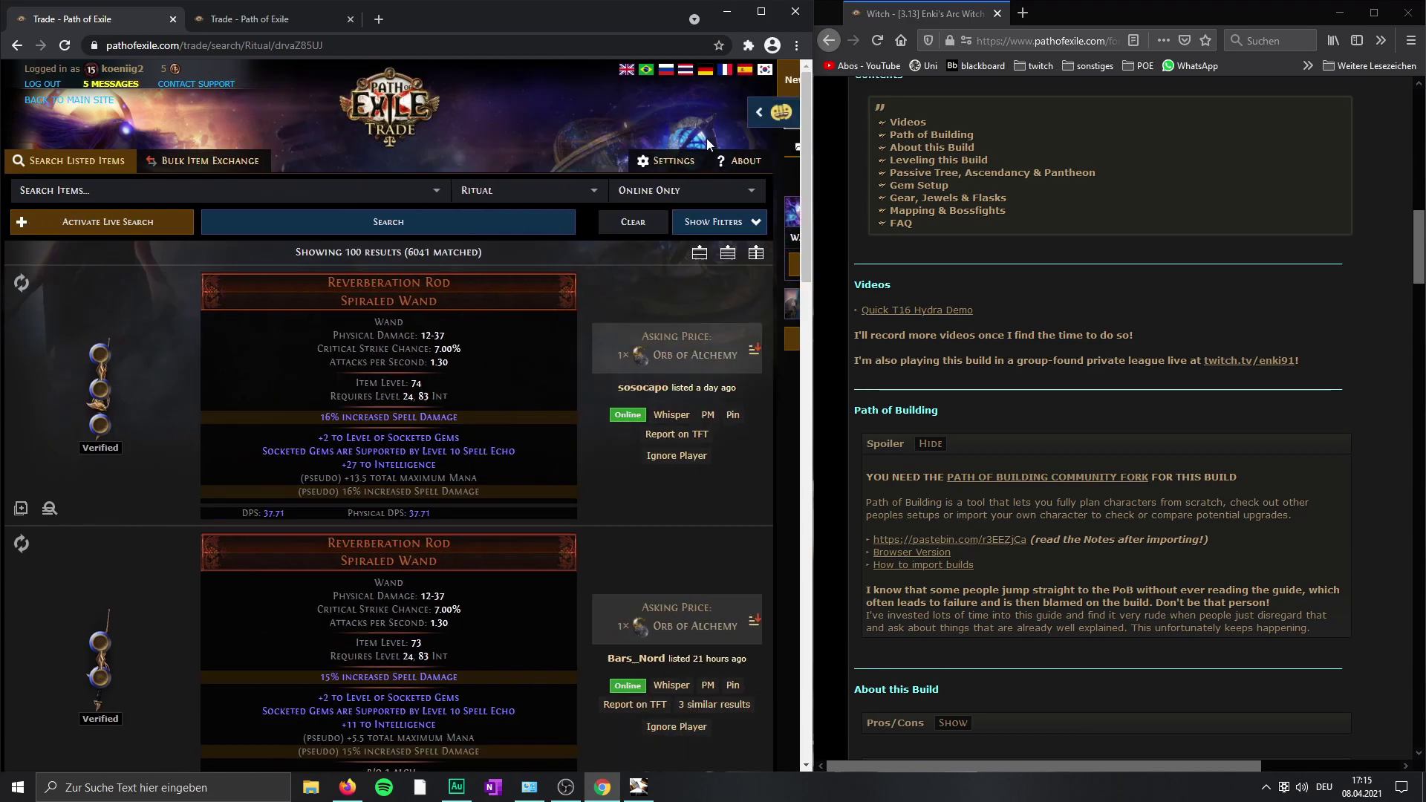
{"action": "left_click", "coordinate": [757, 115]}
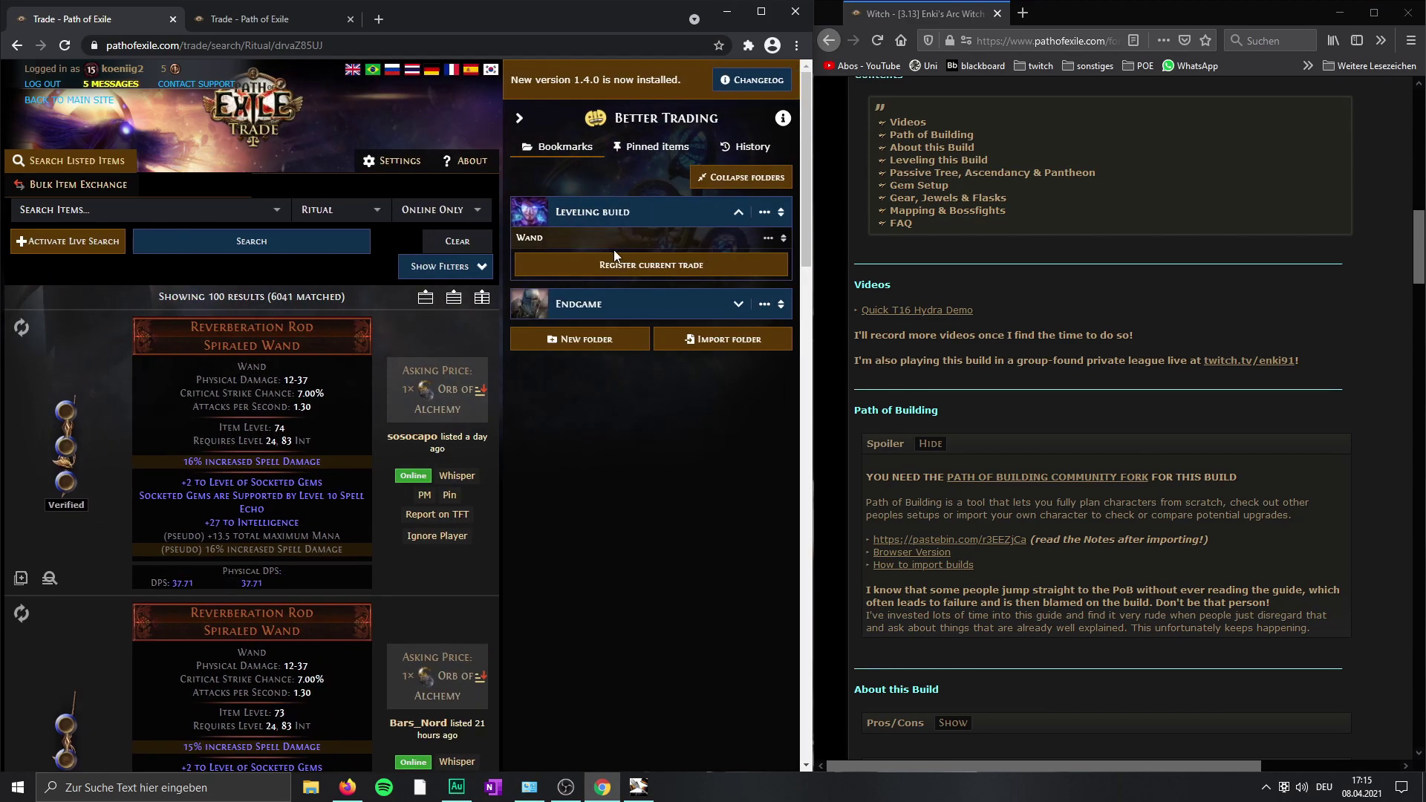
{"action": "left_click", "coordinate": [174, 19]}
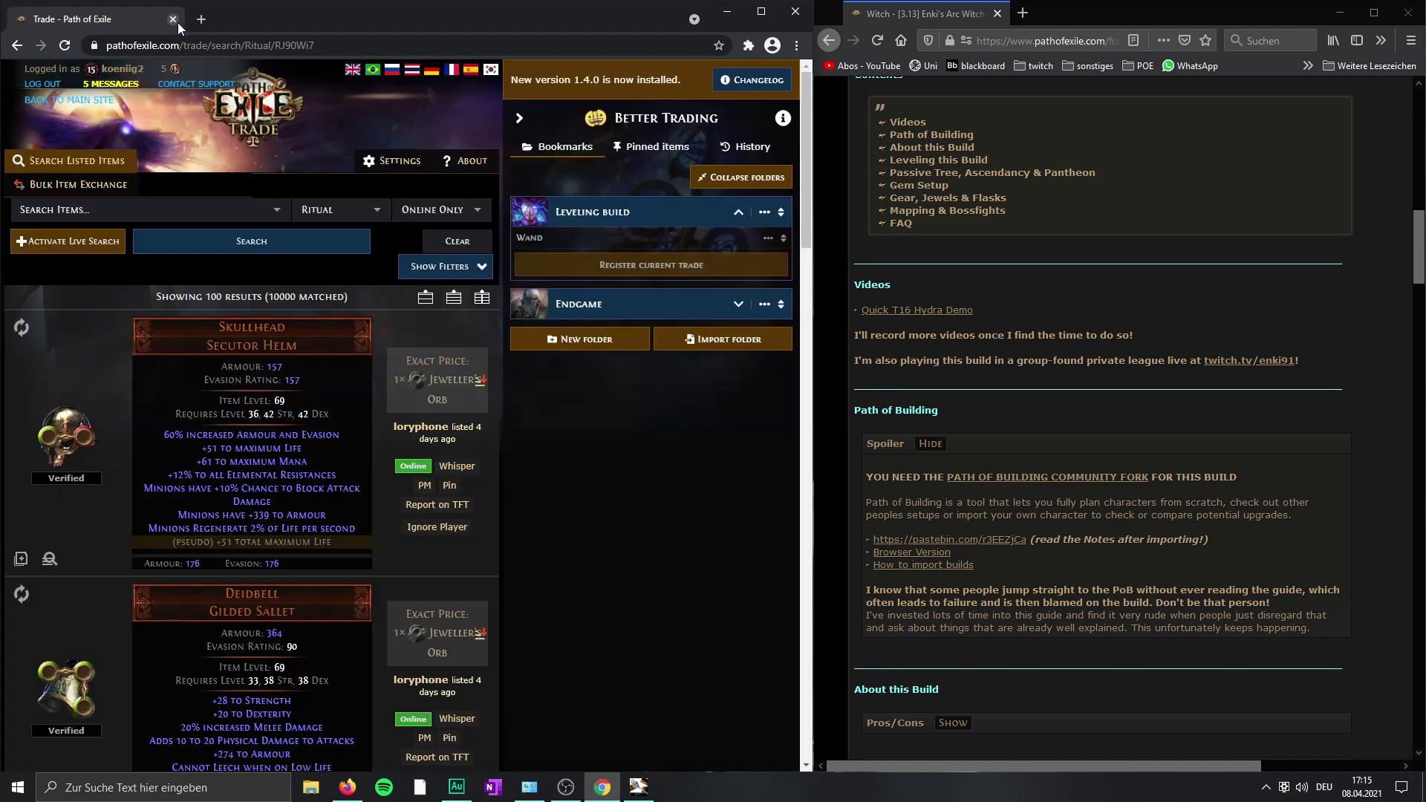
{"action": "left_click", "coordinate": [560, 239]}
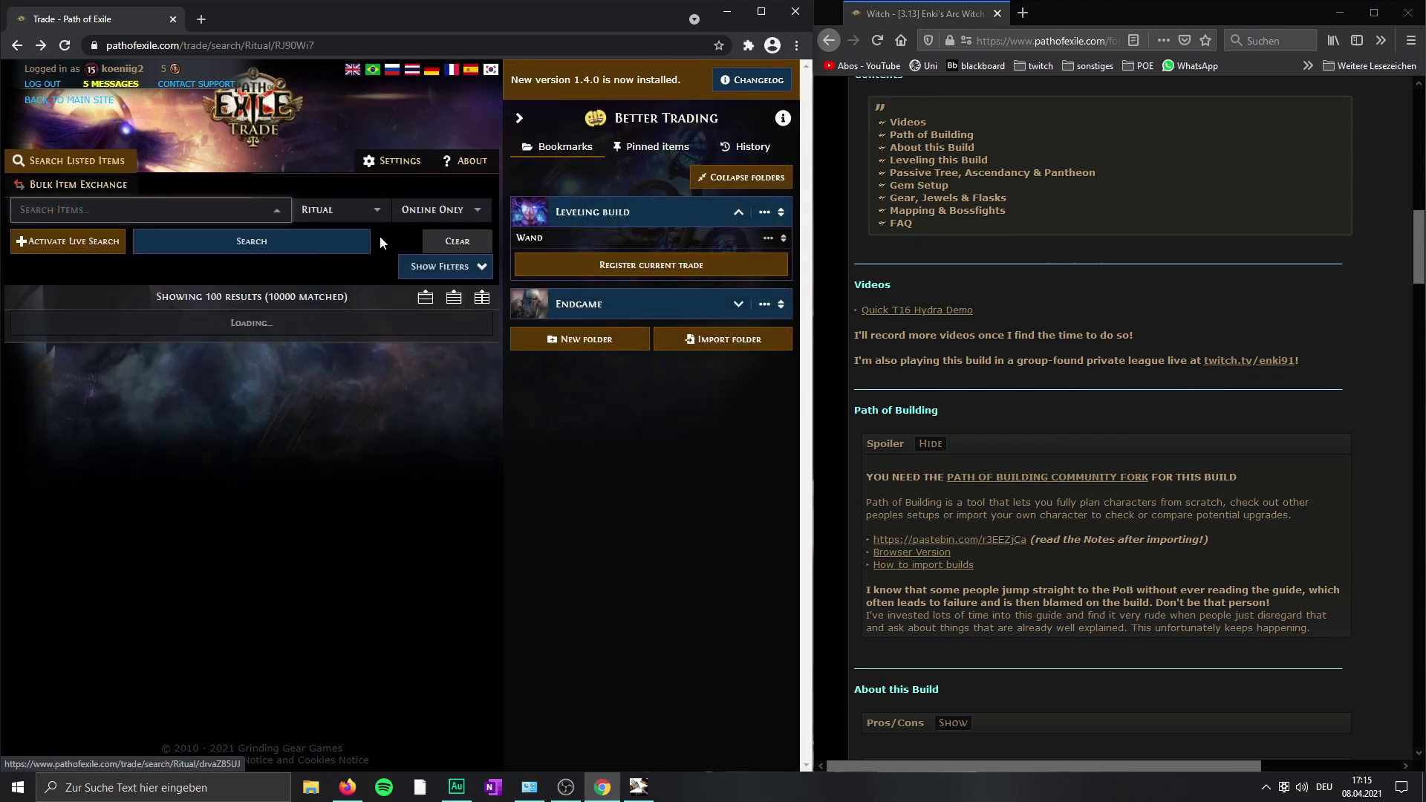
{"action": "left_click", "coordinate": [762, 12]}
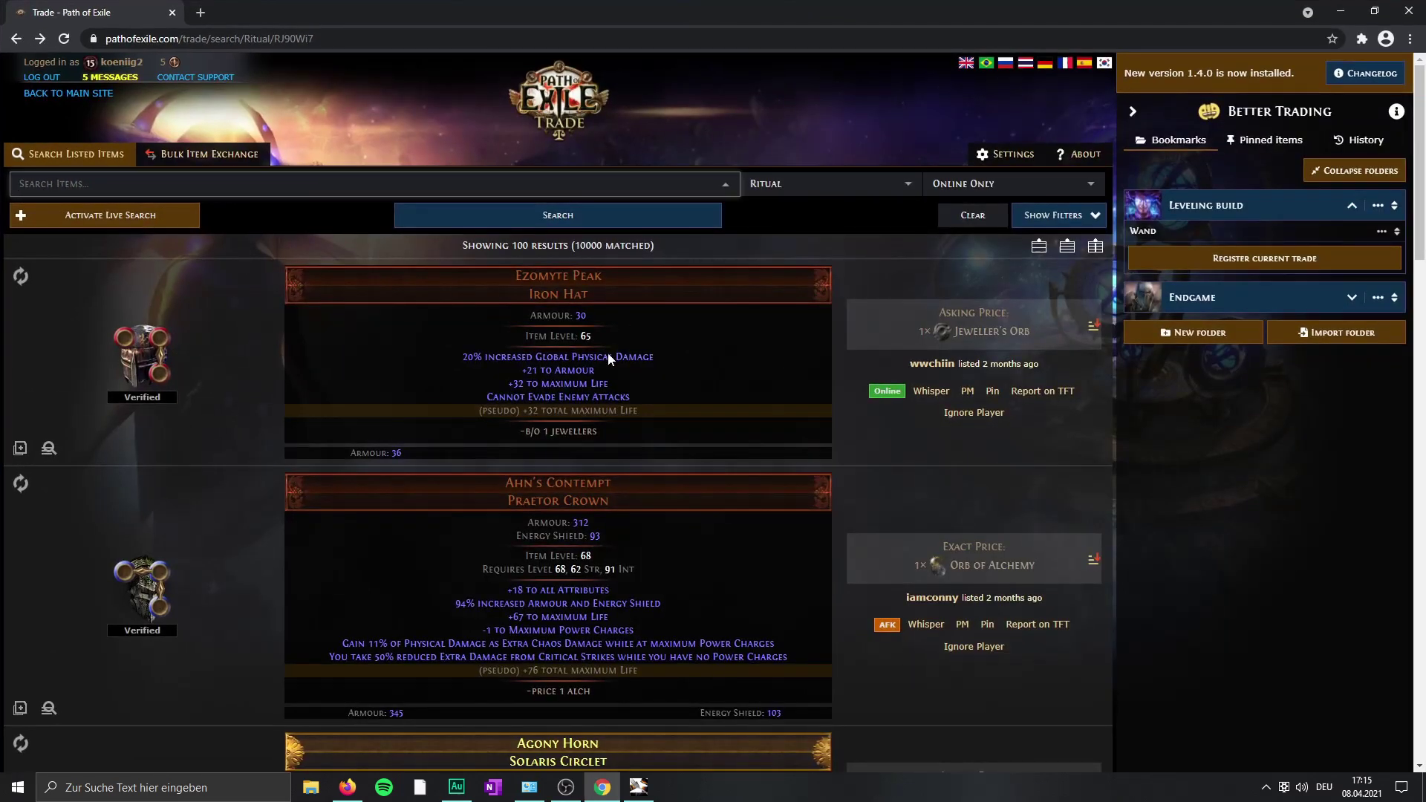
{"action": "scroll", "coordinate": [777, 395], "scroll_direction": "down", "scroll_amount": 4}
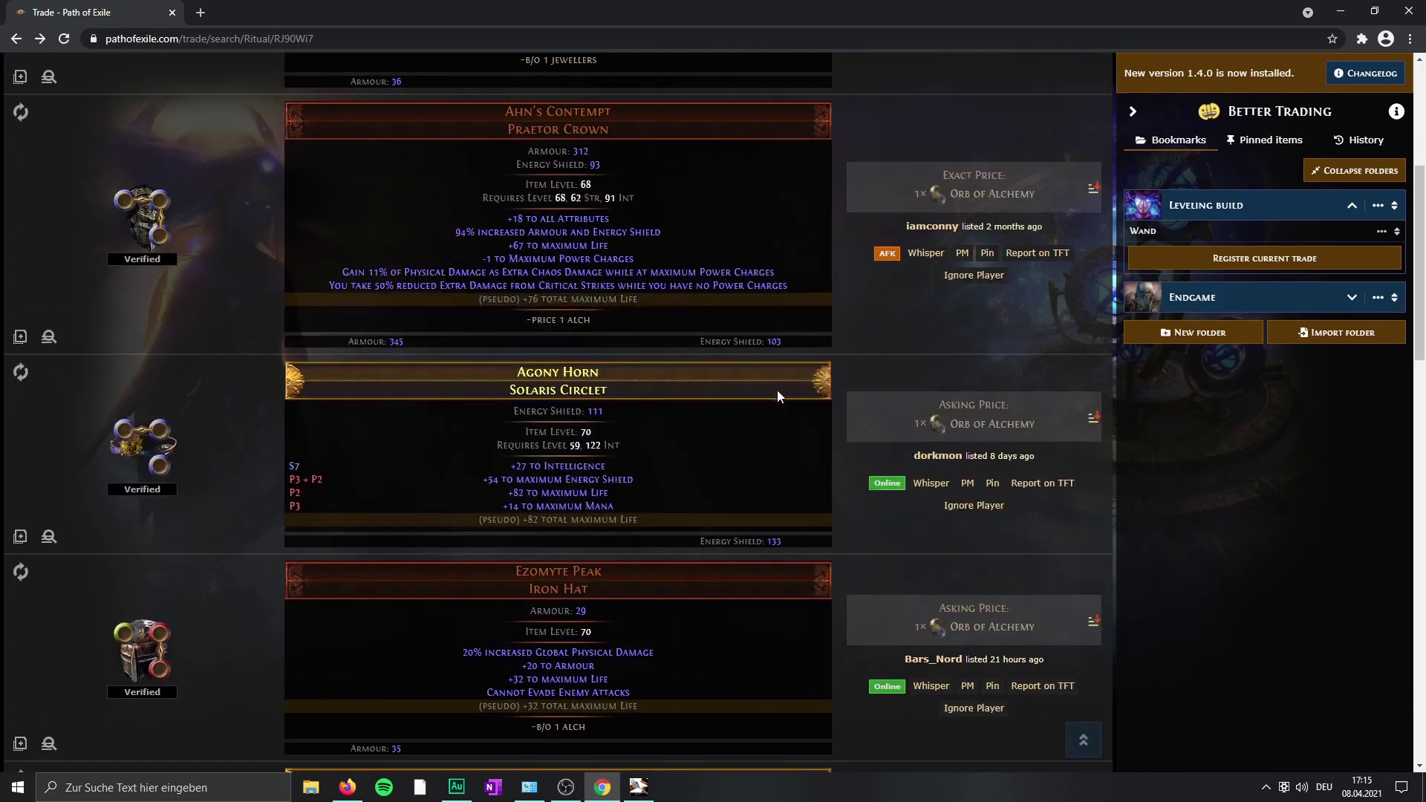
{"action": "scroll", "coordinate": [948, 334], "scroll_direction": "up", "scroll_amount": 4}
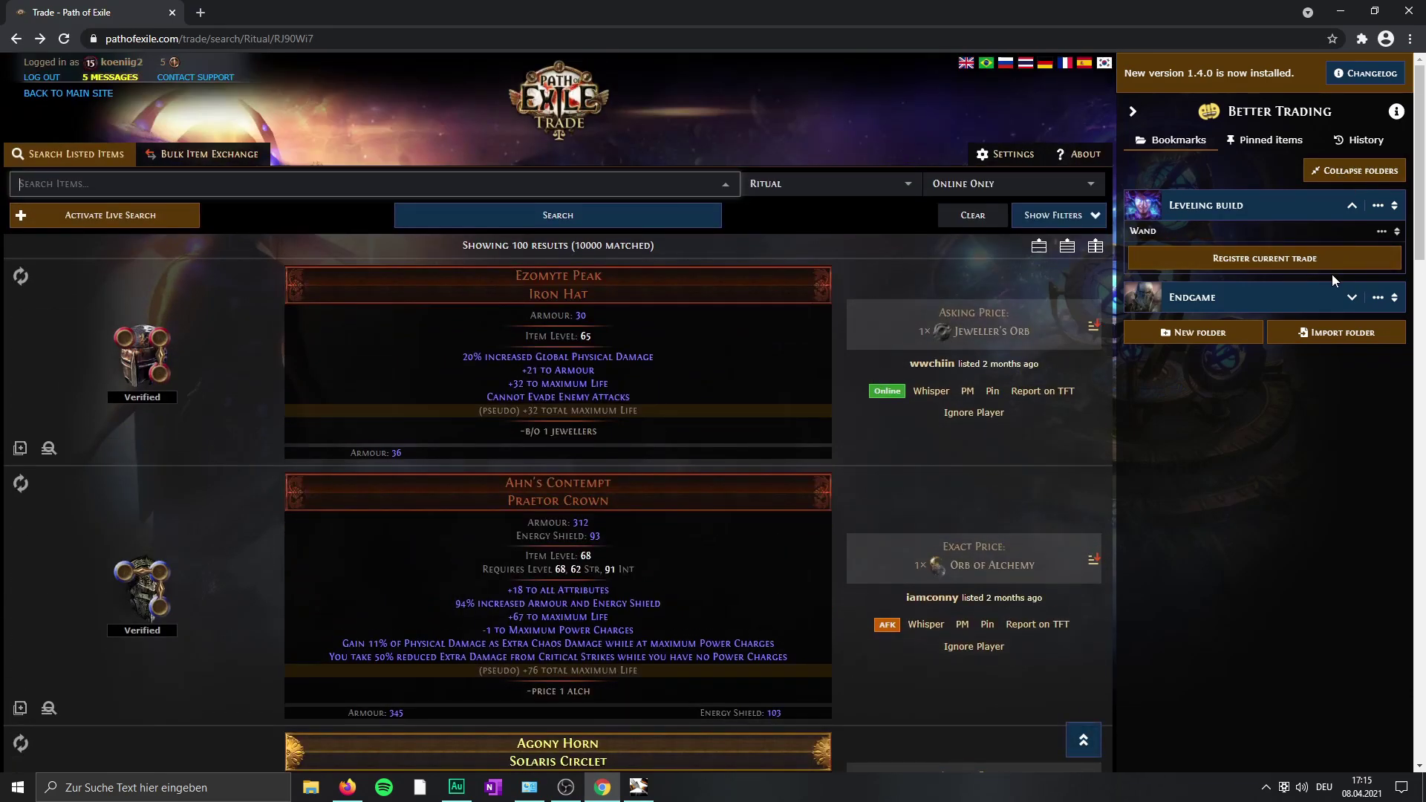
- Save the helmet search as a Helmet bookmark under Leveling build, then close Chrome
{"action": "left_click", "coordinate": [1279, 263]}
{"action": "type", "text": "Helmet"}
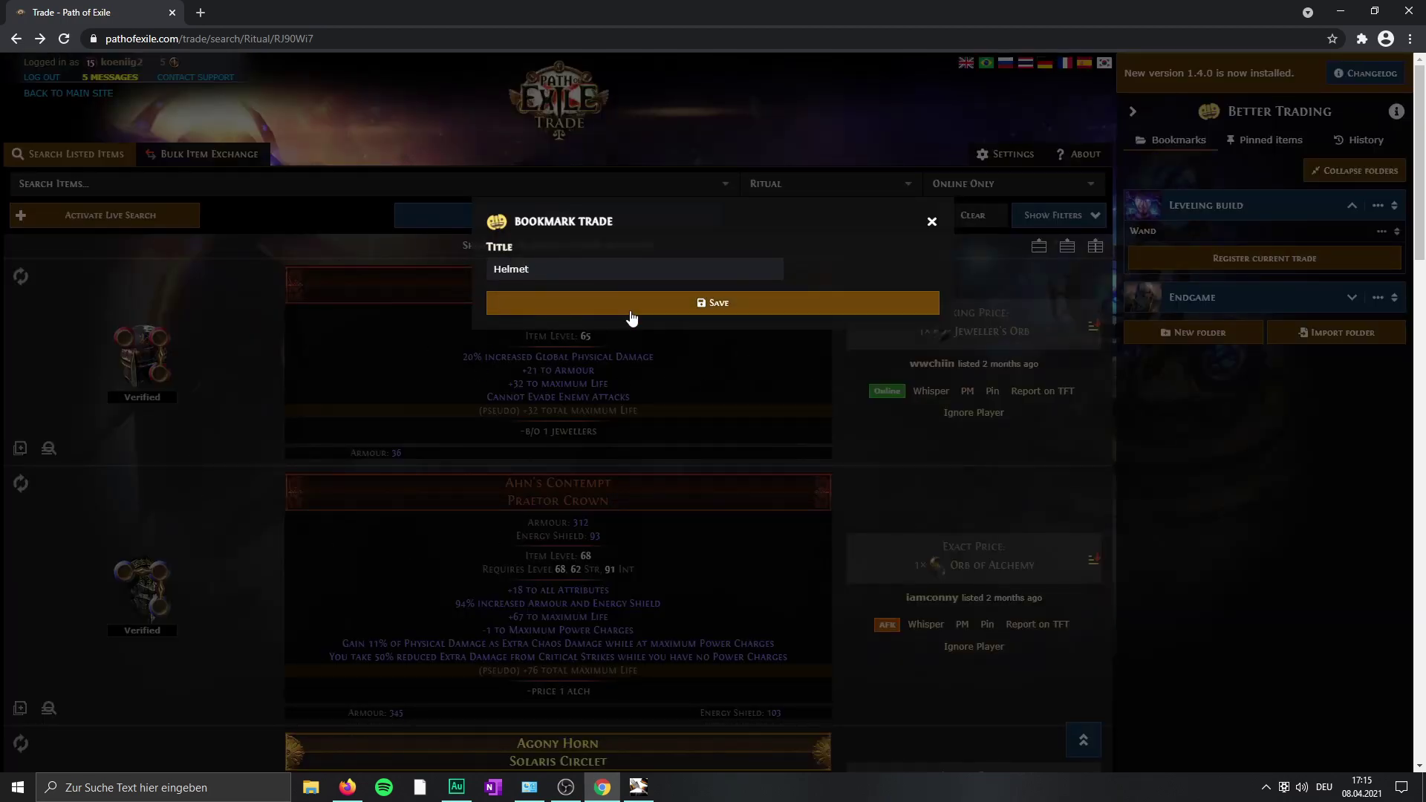
{"action": "left_click", "coordinate": [618, 303]}
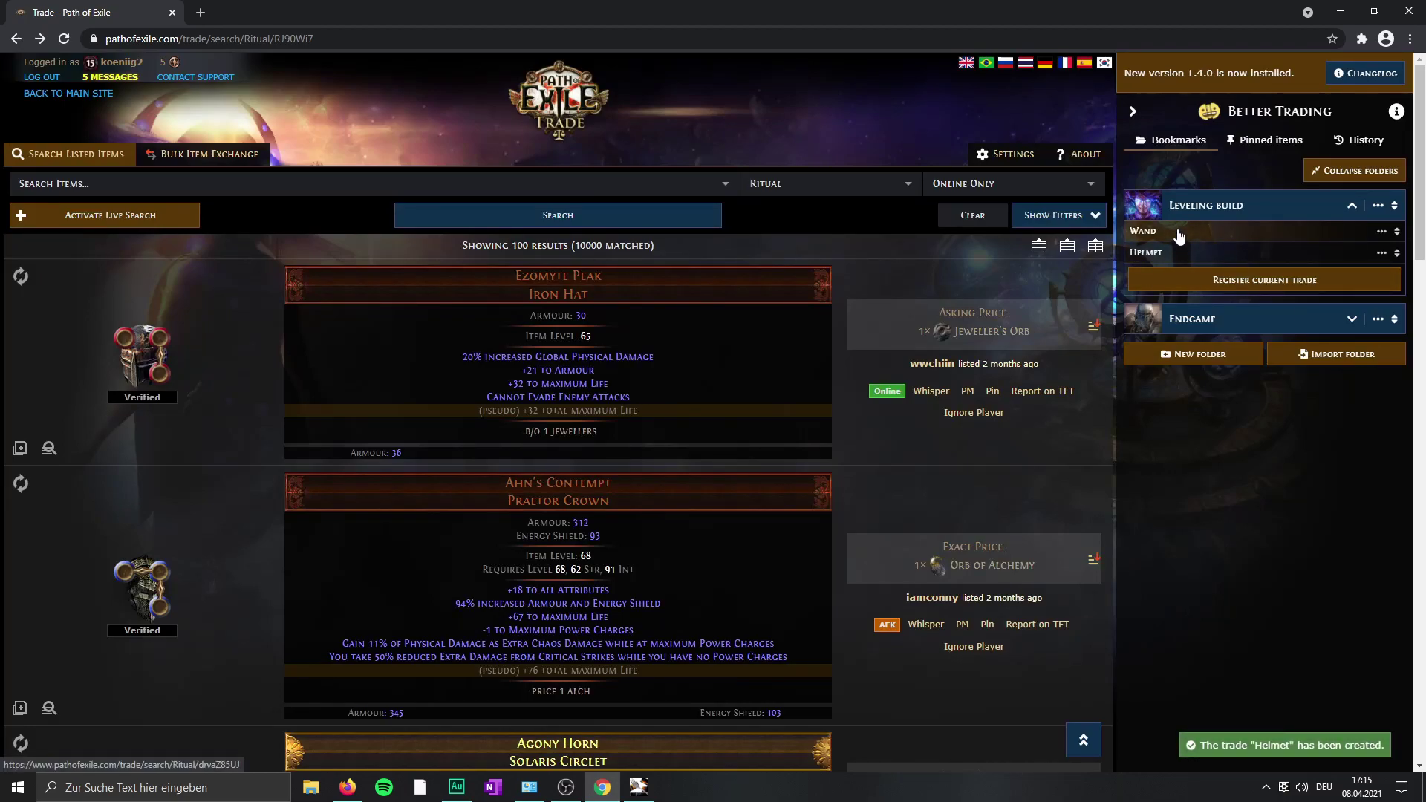
{"action": "left_click", "coordinate": [1406, 12]}
- Relaunch Chrome, search 'poe trade', open the official trade site and load the Wand bookmark's results
{"action": "left_click", "coordinate": [1374, 11]}
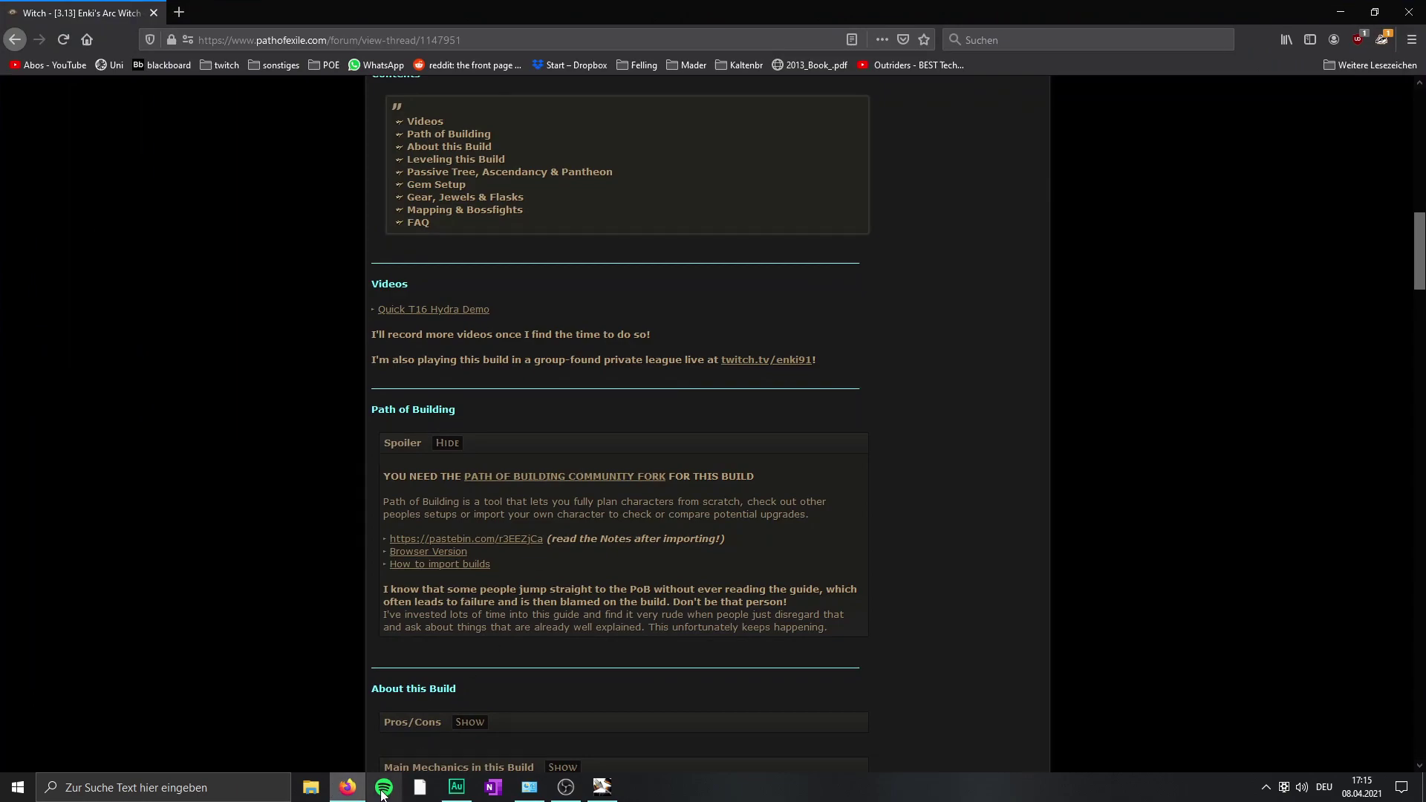
{"action": "left_click", "coordinate": [167, 787]}
{"action": "type", "text": "chr"}
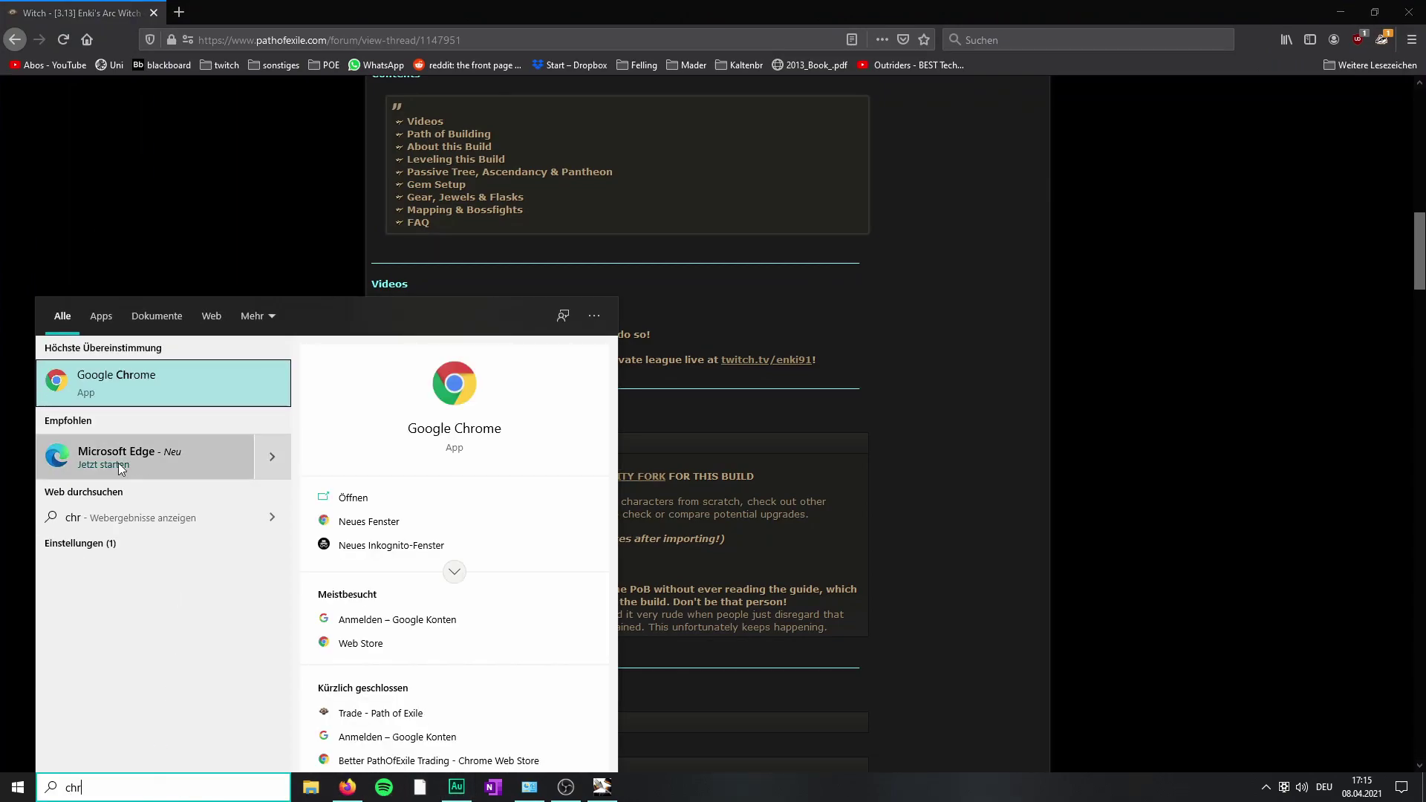
{"action": "key", "text": "Return"}
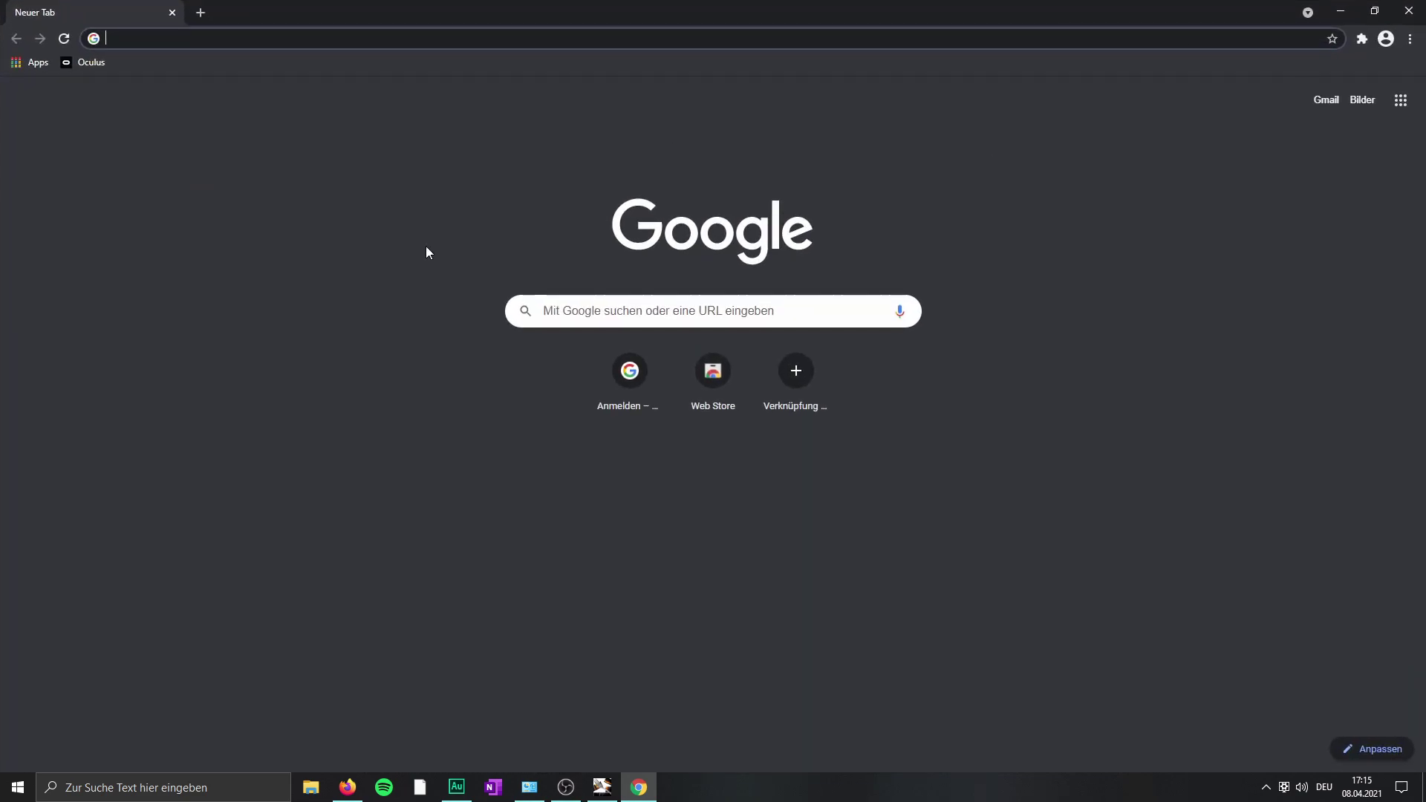
{"action": "type", "text": "p"}
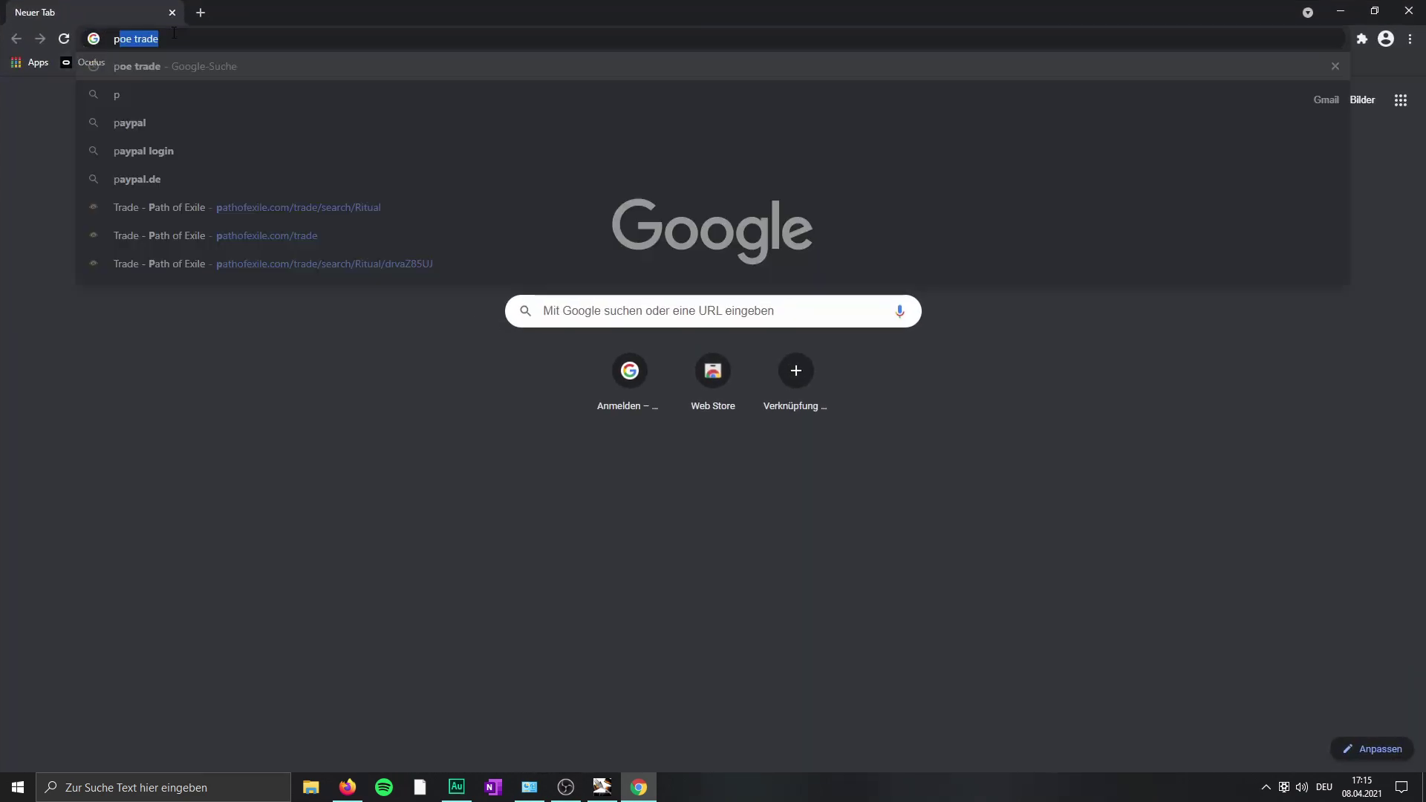
{"action": "type", "text": "o"}
{"action": "key", "text": "Return"}
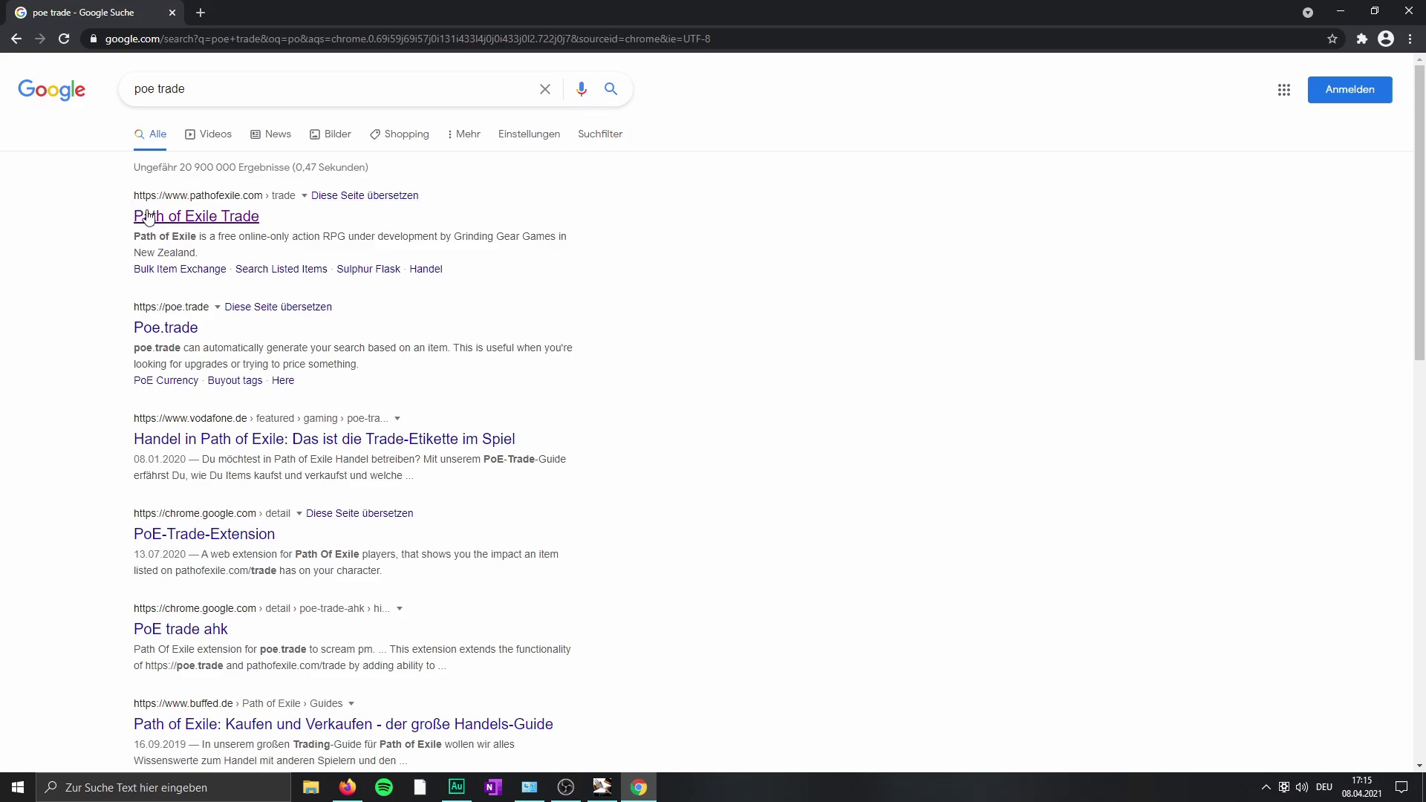
{"action": "left_click", "coordinate": [167, 217]}
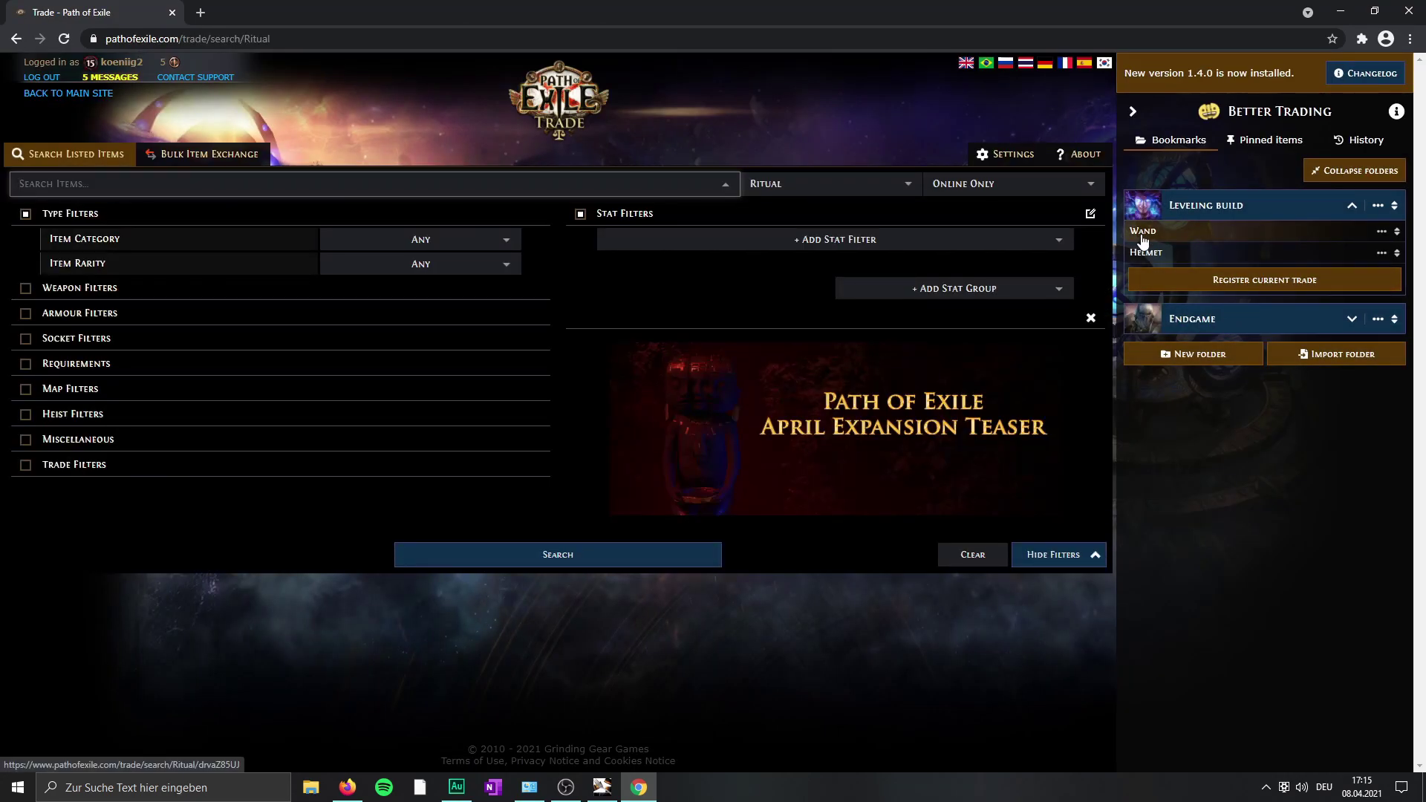
{"action": "left_click", "coordinate": [690, 561]}
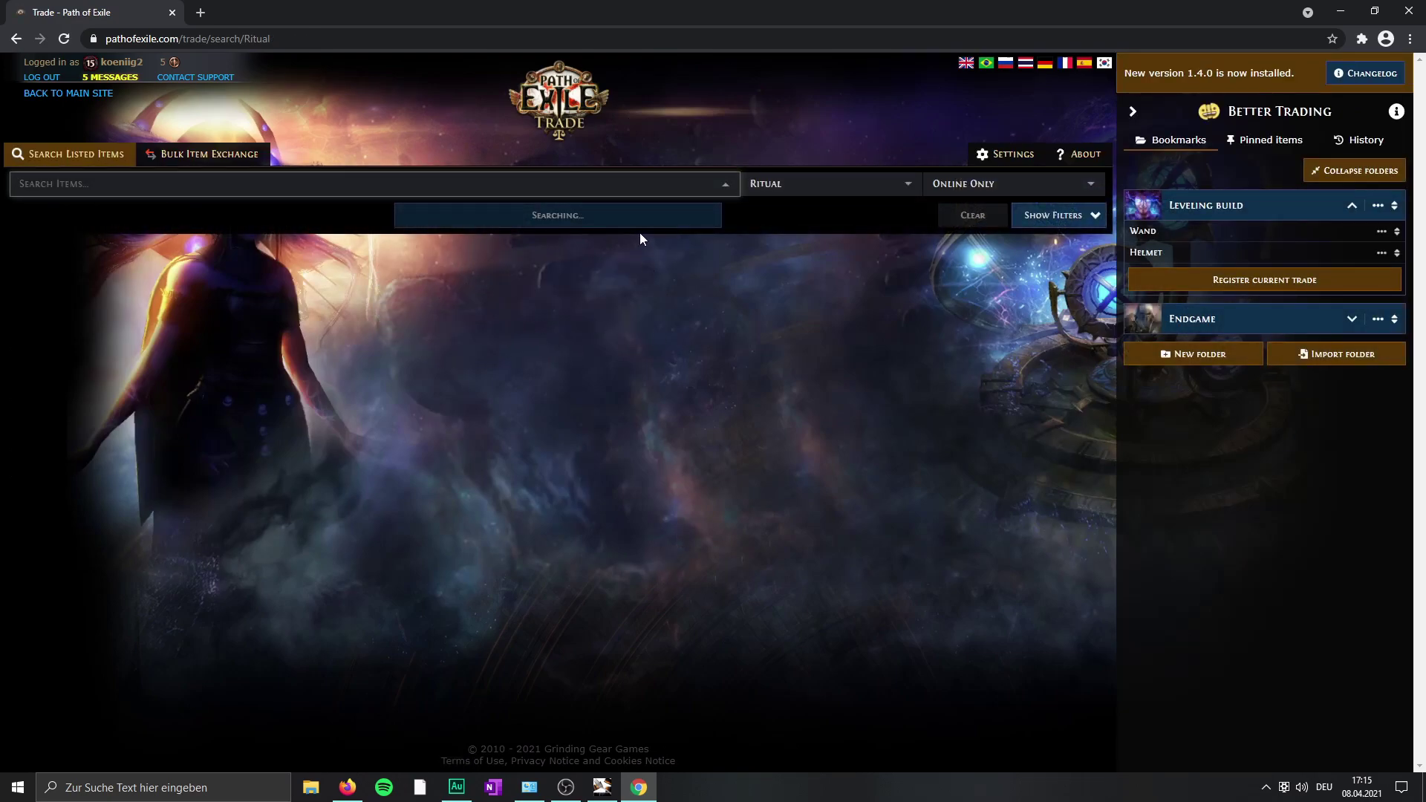
{"action": "scroll", "coordinate": [548, 423], "scroll_direction": "down", "scroll_amount": 3}
{"action": "scroll", "coordinate": [557, 433], "scroll_direction": "down", "scroll_amount": 2}
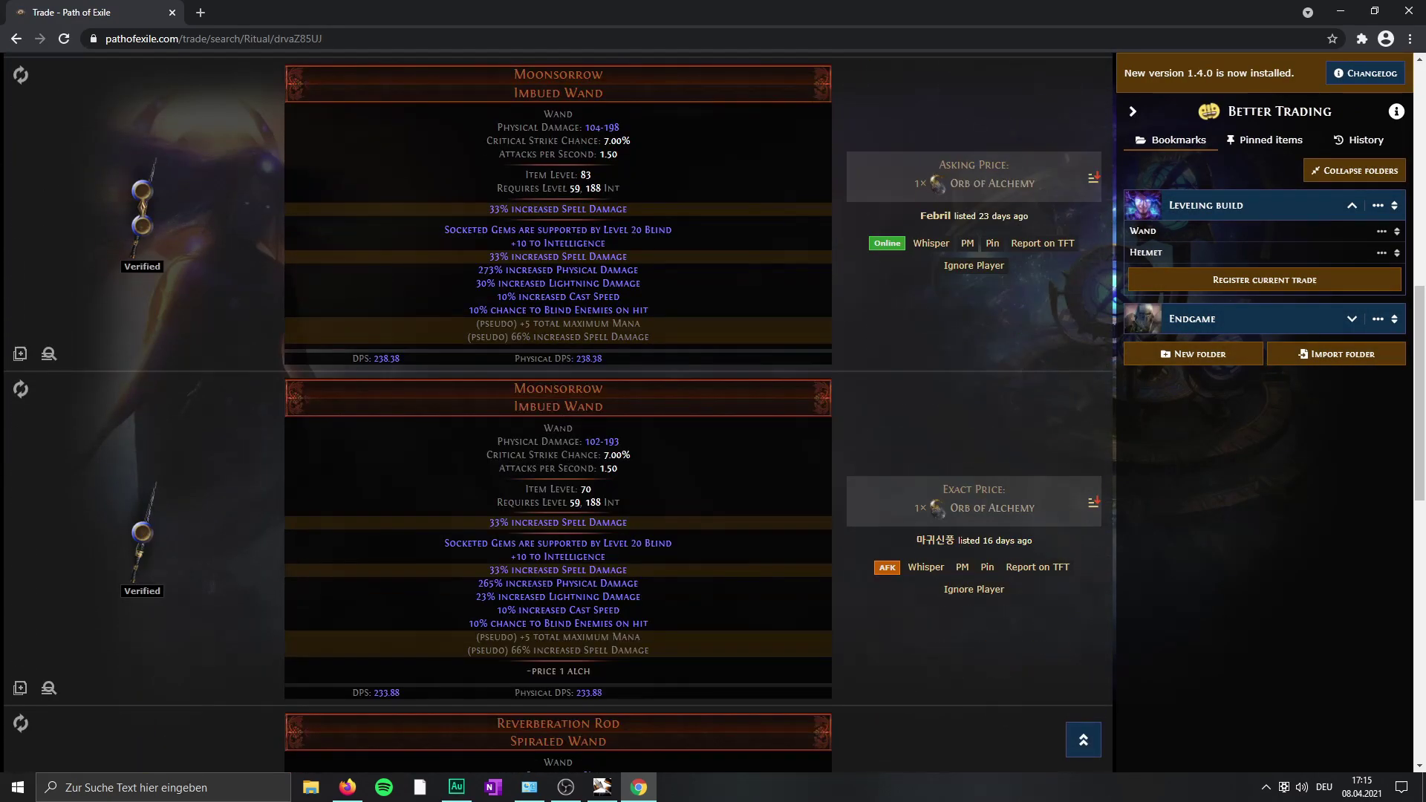
{"action": "scroll", "coordinate": [558, 423], "scroll_direction": "up", "scroll_amount": 5}
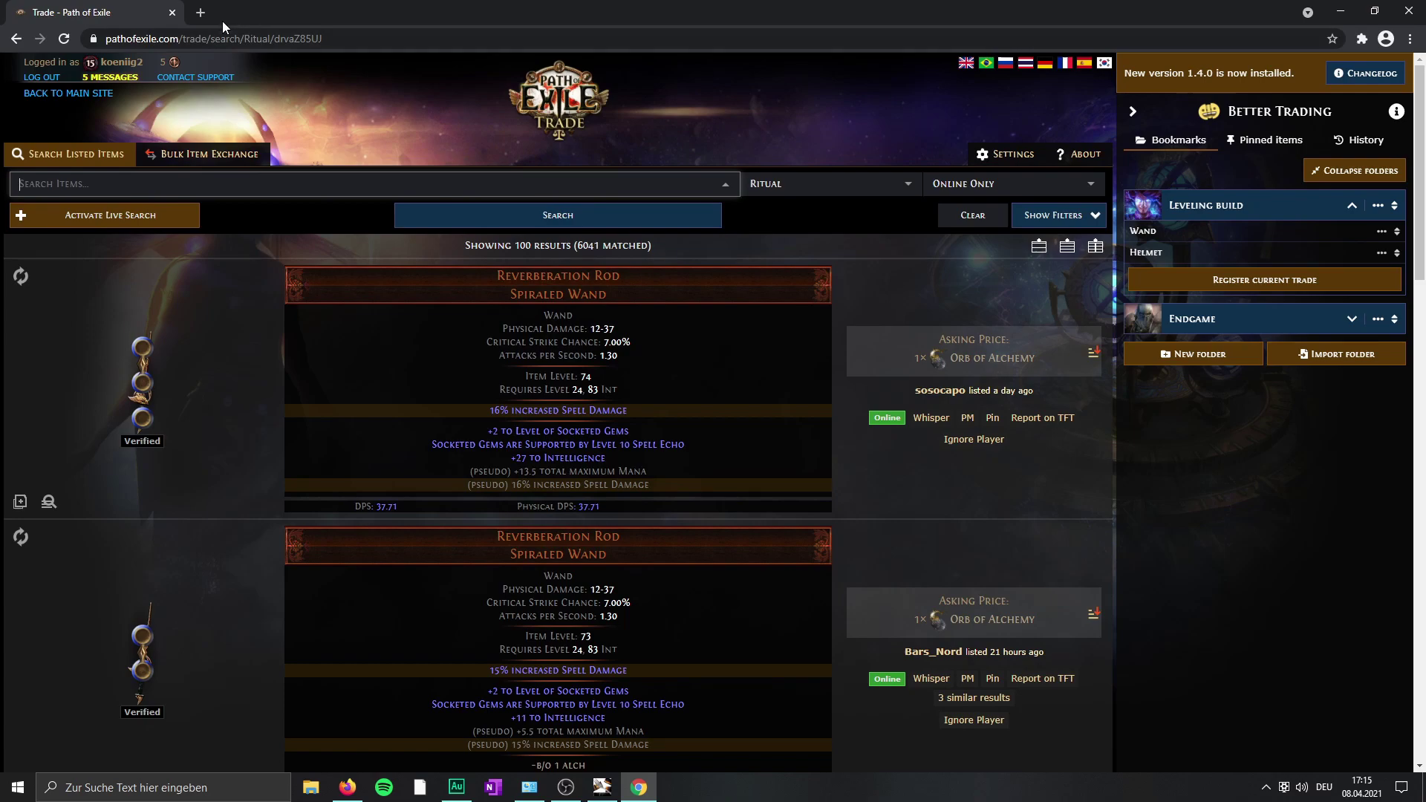
- Load the Helmet bookmark in a second tab, then return to the Wand results tab
{"action": "left_click", "coordinate": [201, 12]}
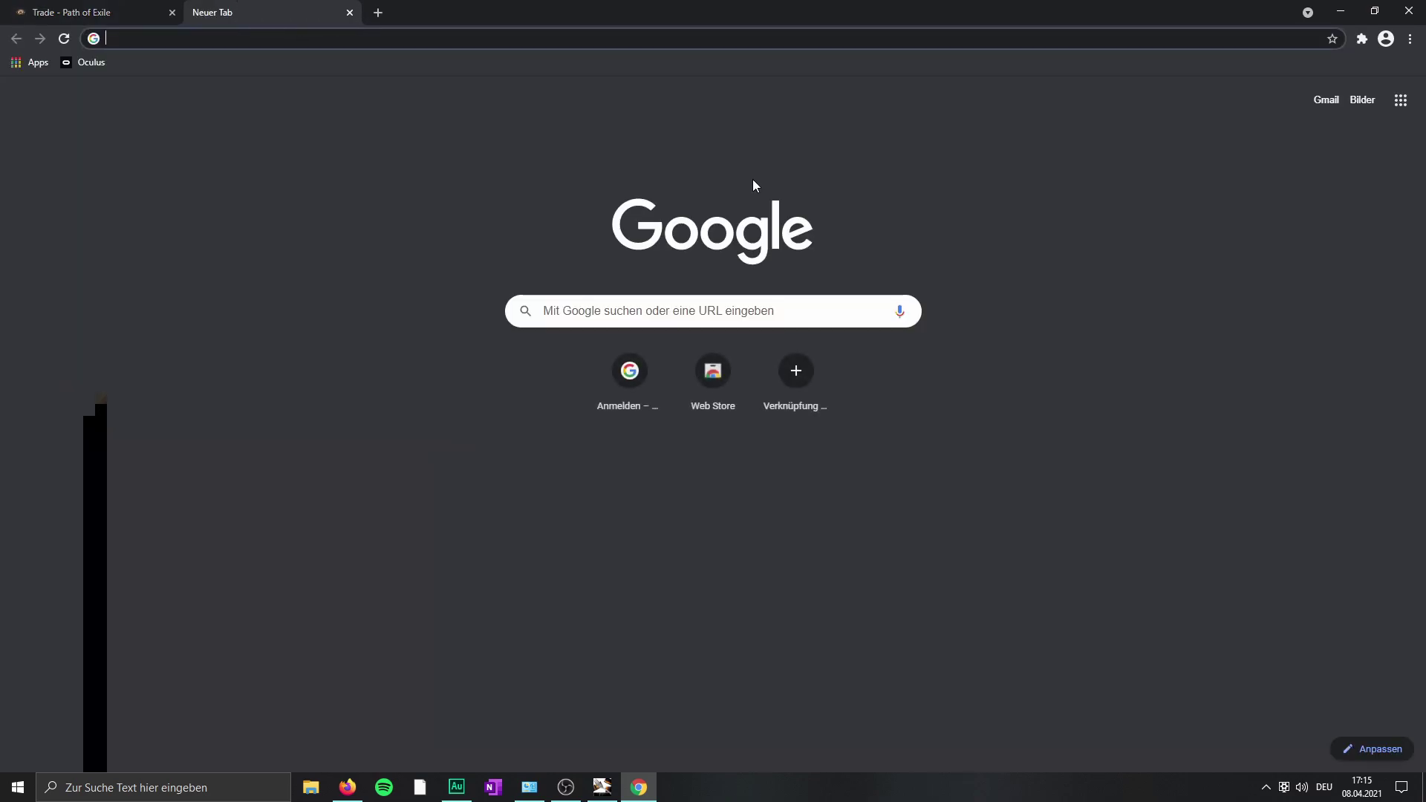
{"action": "left_click", "coordinate": [96, 16]}
{"action": "left_click_drag", "start_coordinate": [557, 101], "coordinate": [278, 14]}
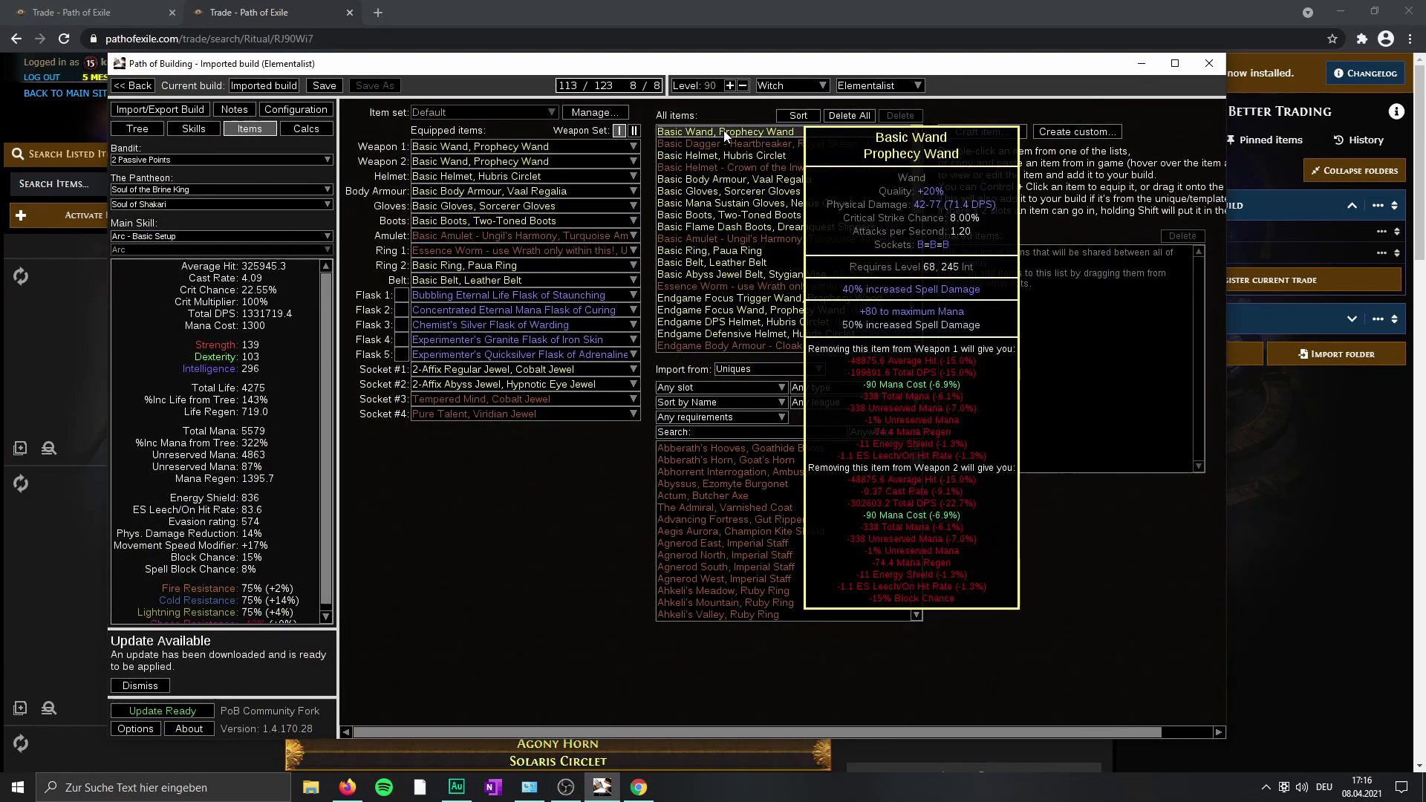
{"action": "mouse_move", "coordinate": [724, 132]}
{"action": "left_click", "coordinate": [1138, 63]}
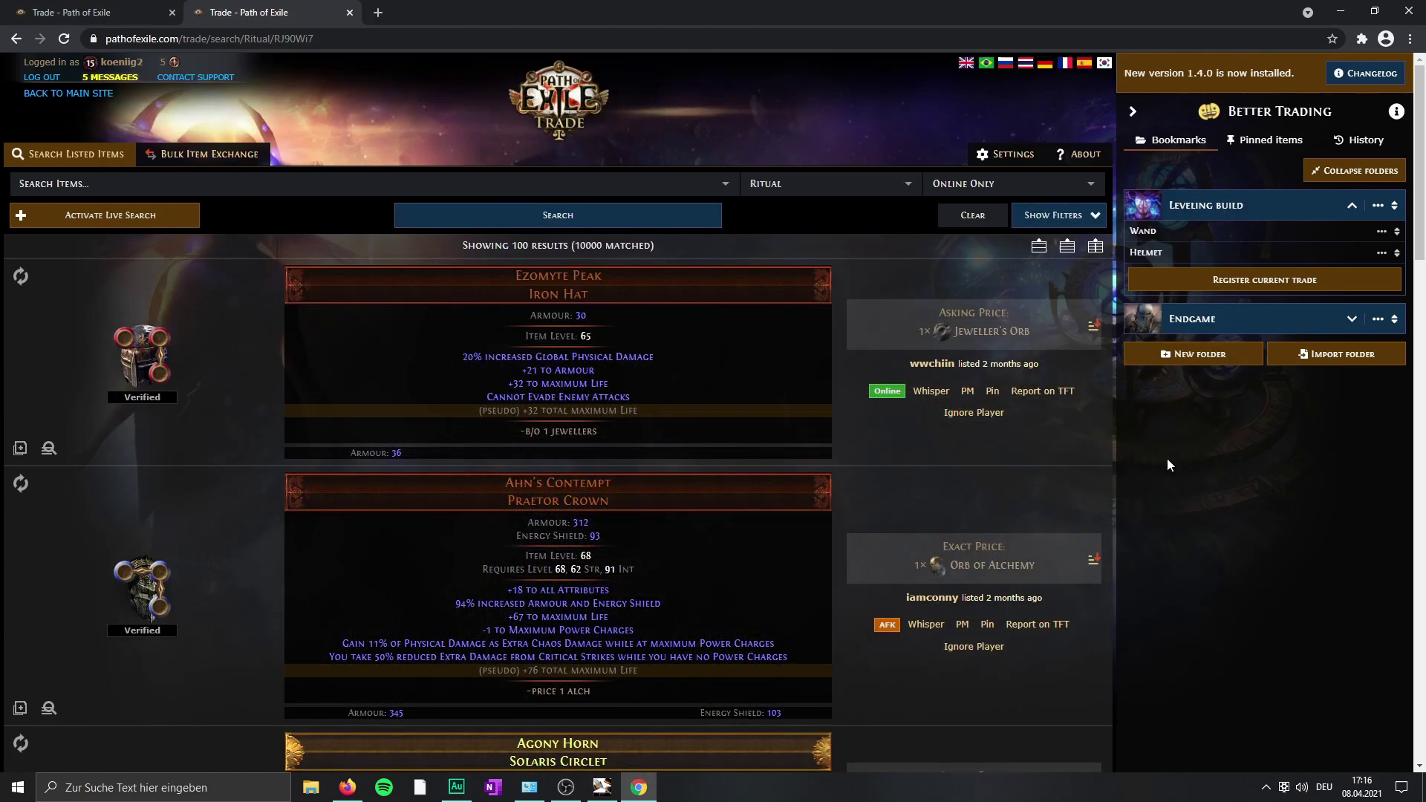
{"action": "left_click", "coordinate": [1379, 234]}
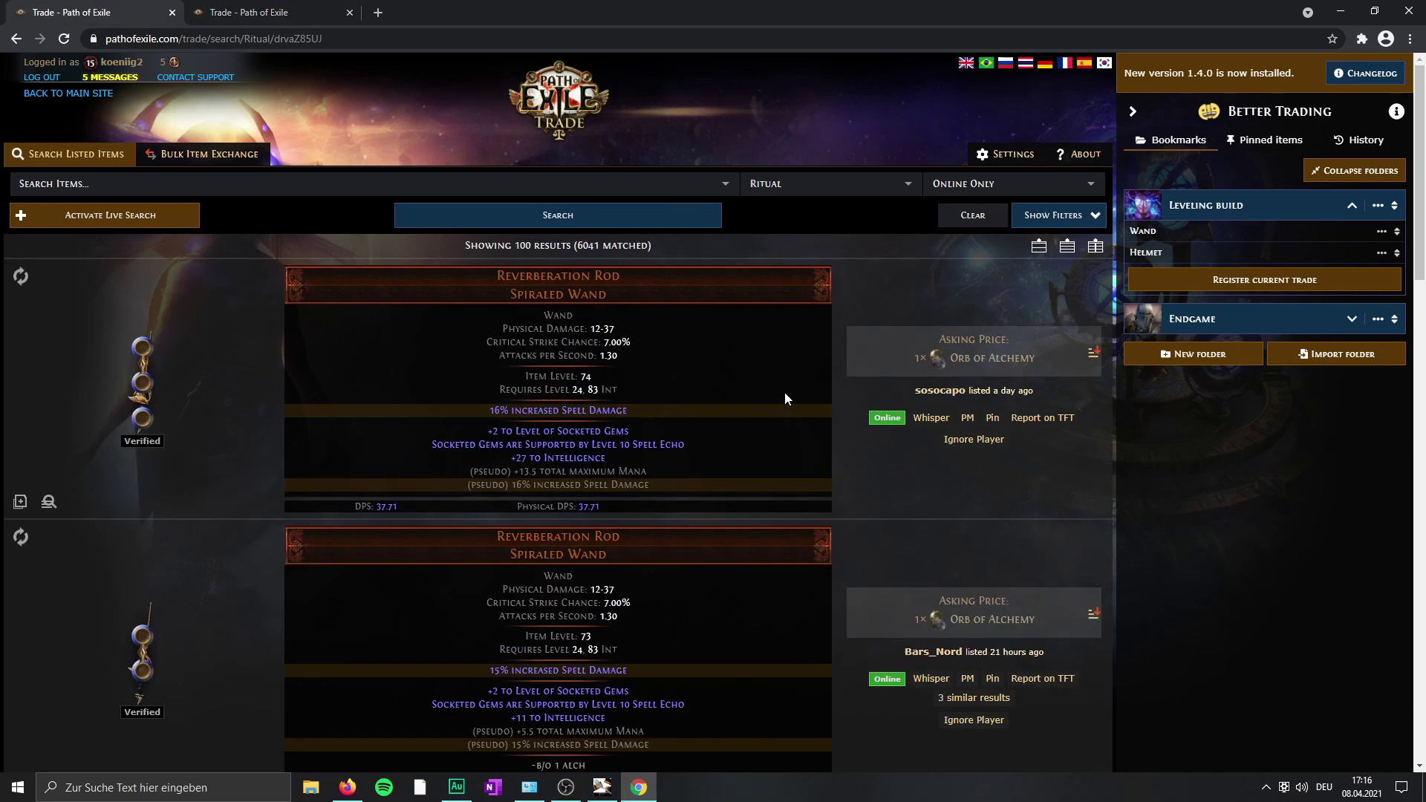
- Rerun the wand search with Trade Filters on and a Buyout Price Max of 1 chaos
{"action": "left_click", "coordinate": [1380, 230]}
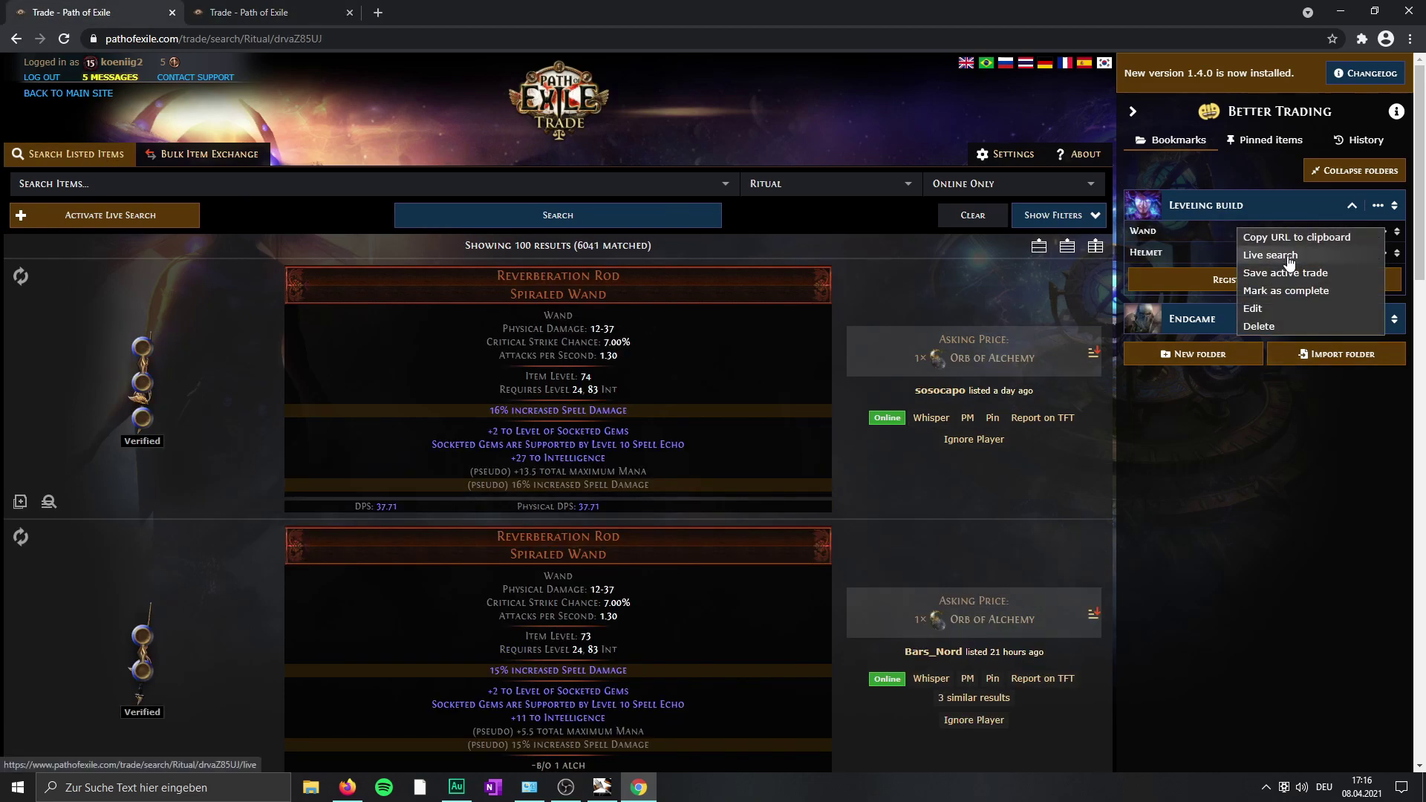
{"action": "left_click", "coordinate": [1284, 566]}
{"action": "left_click", "coordinate": [1058, 215]}
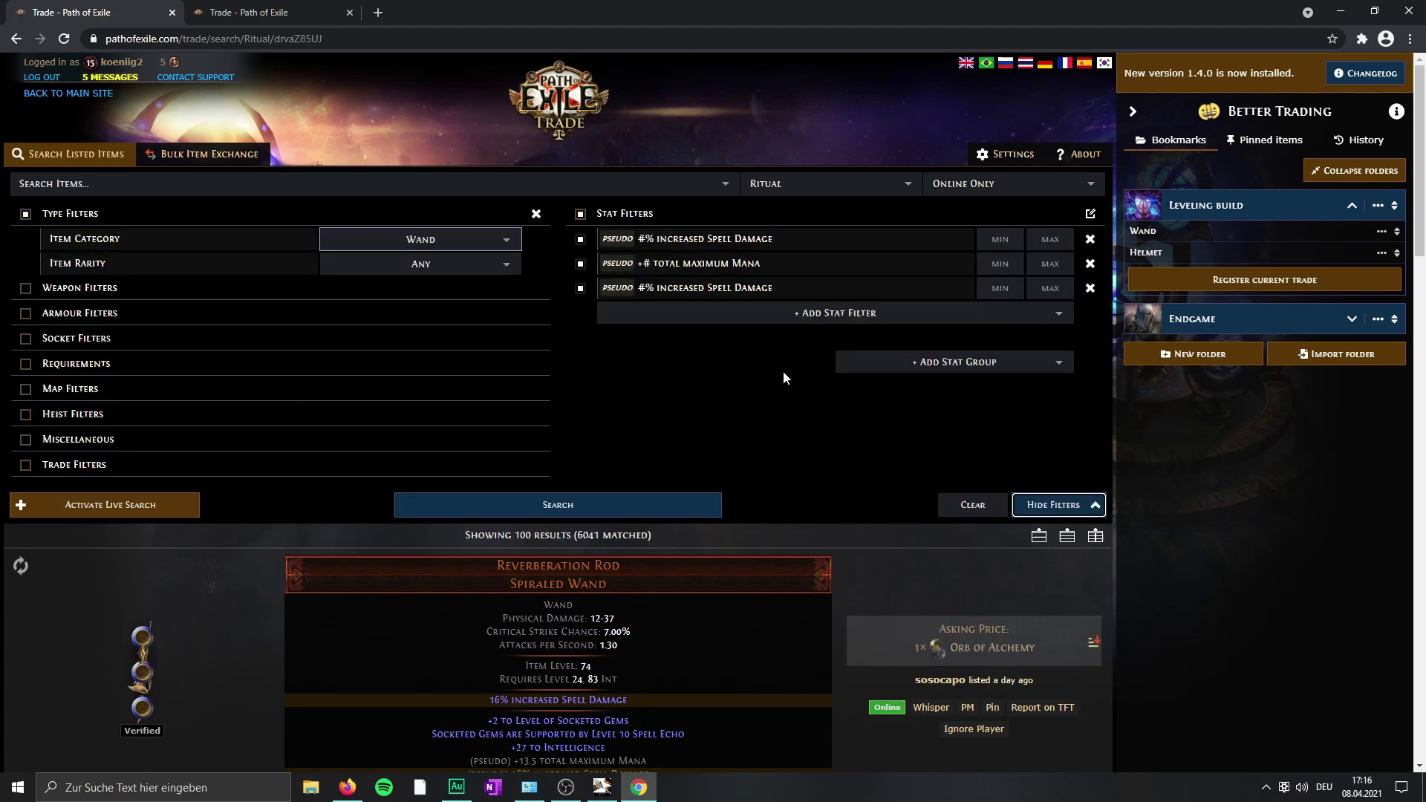
{"action": "left_click", "coordinate": [41, 463]}
{"action": "left_click", "coordinate": [497, 564]}
{"action": "type", "text": "1"}
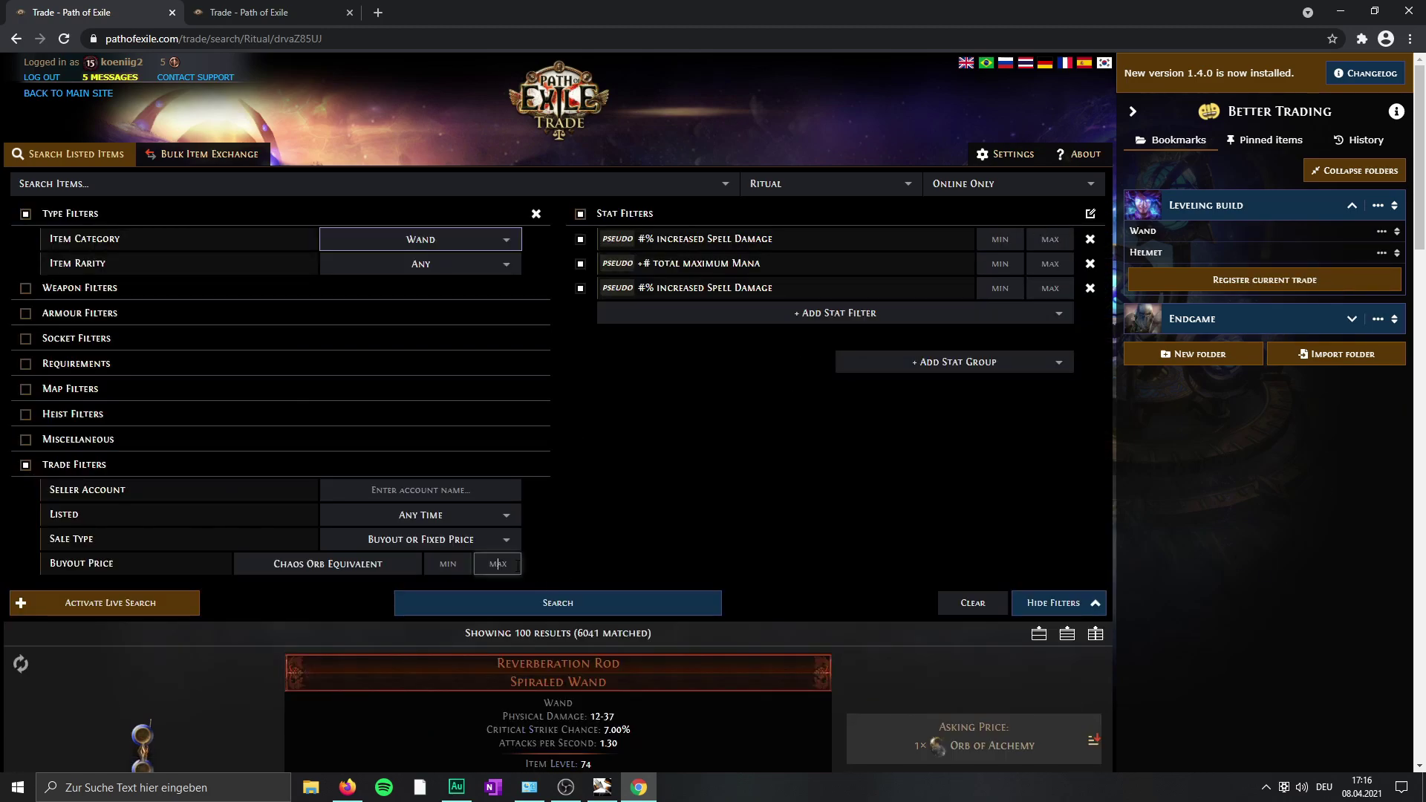
{"action": "left_click", "coordinate": [470, 600]}
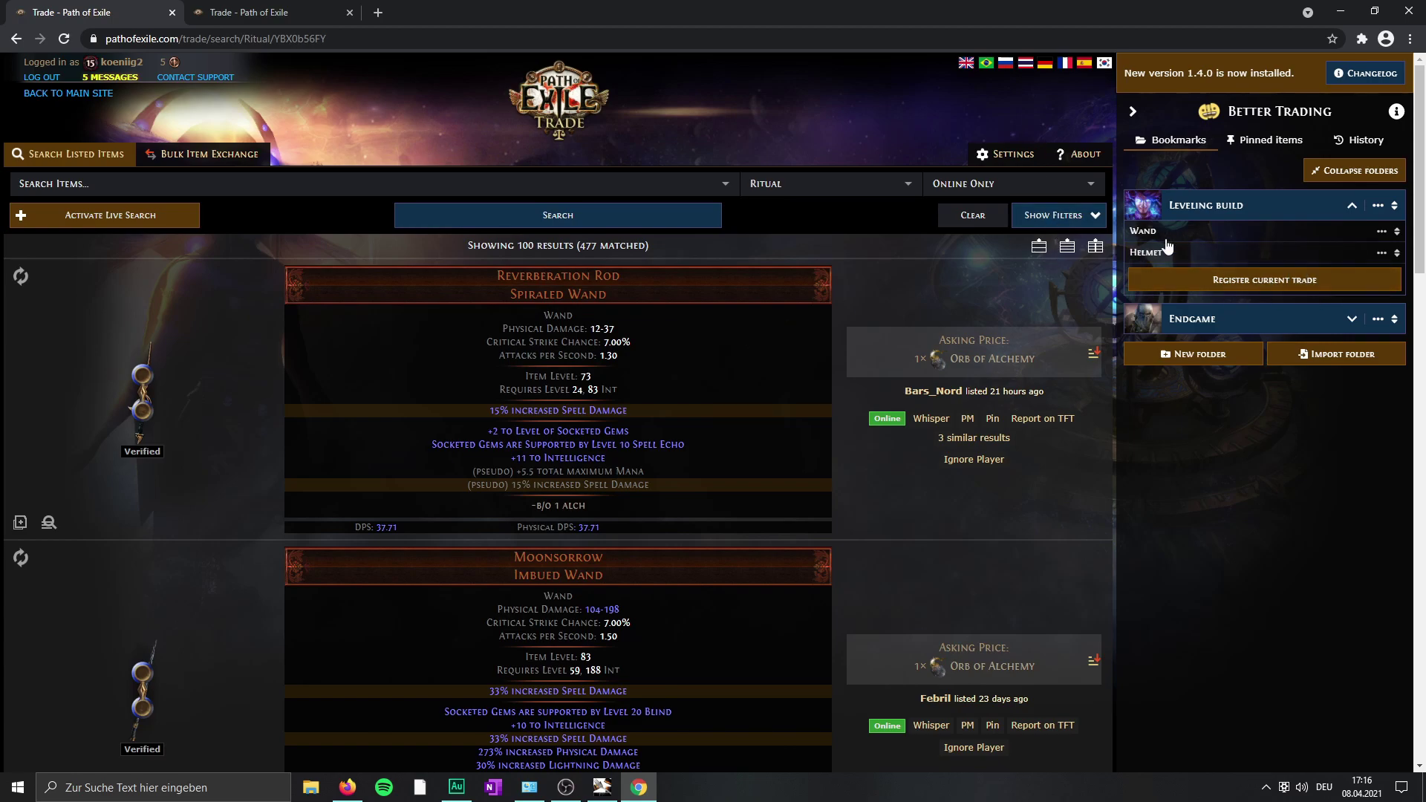
- Save the price-limited search as a new bookmark titled 'Wand'
{"action": "left_click", "coordinate": [1238, 282]}
{"action": "type", "text": "Wand"}
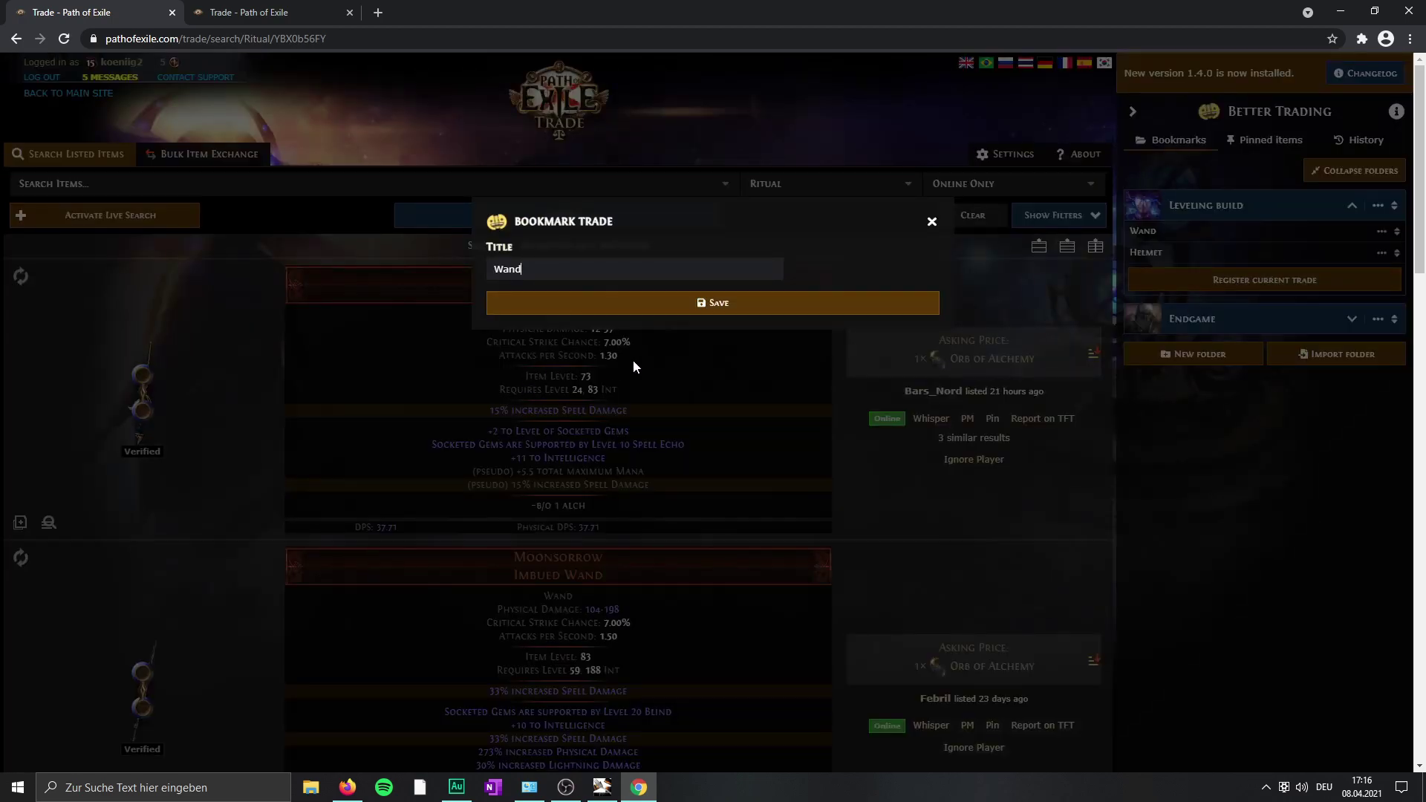
{"action": "left_click", "coordinate": [776, 302]}
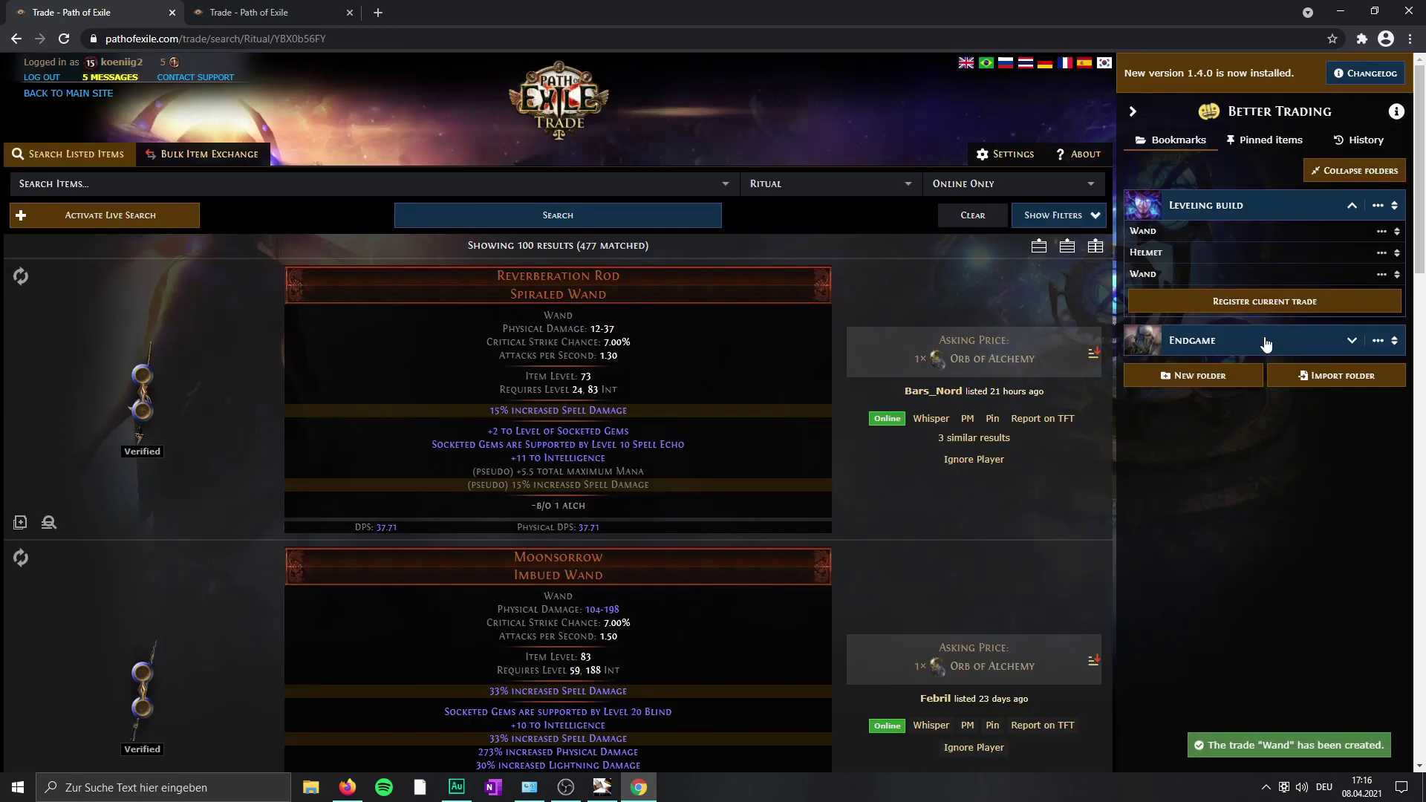
- Delete the old Wand bookmark and move the new Wand above Helmet in the folder
{"action": "left_click", "coordinate": [1380, 232]}
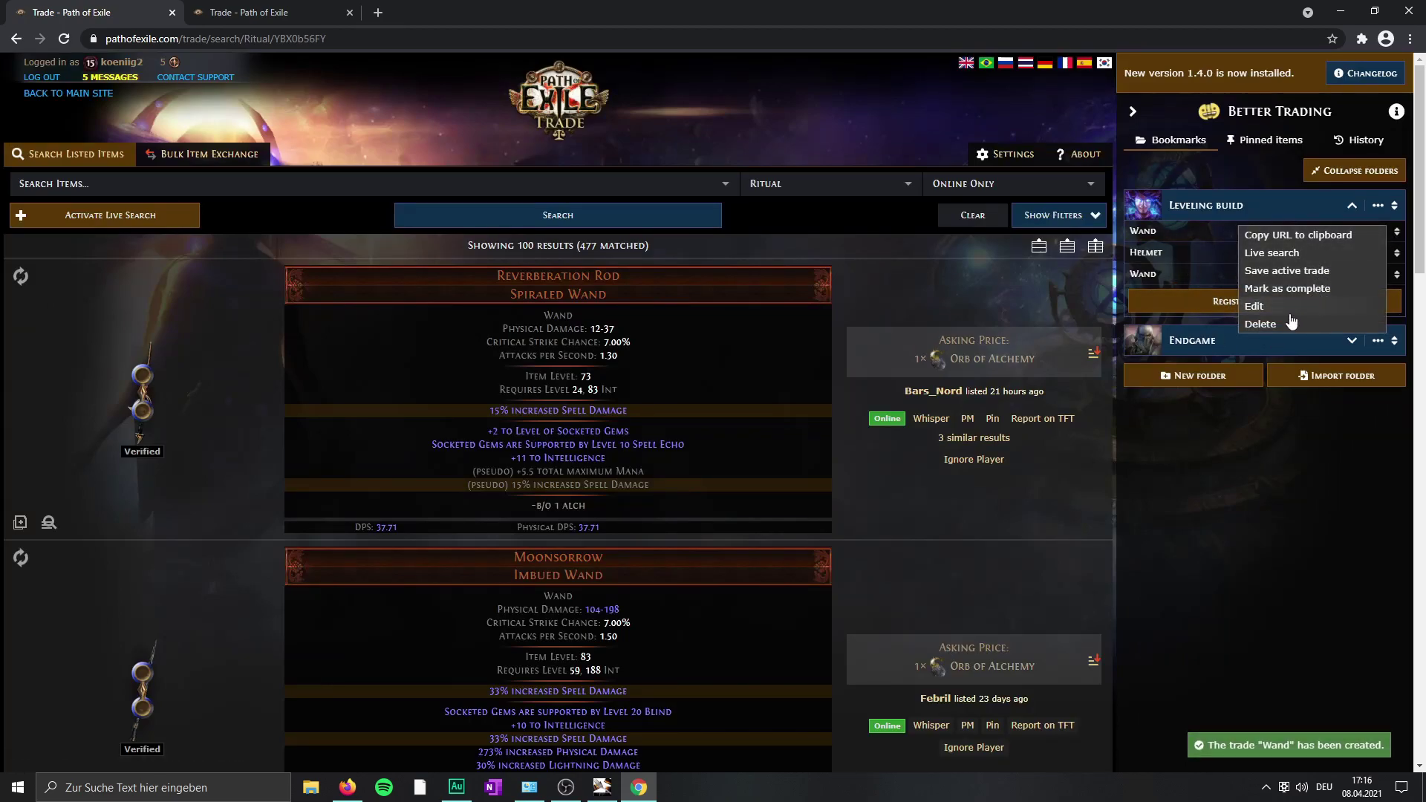
{"action": "left_click", "coordinate": [1264, 322]}
{"action": "left_click", "coordinate": [501, 284]}
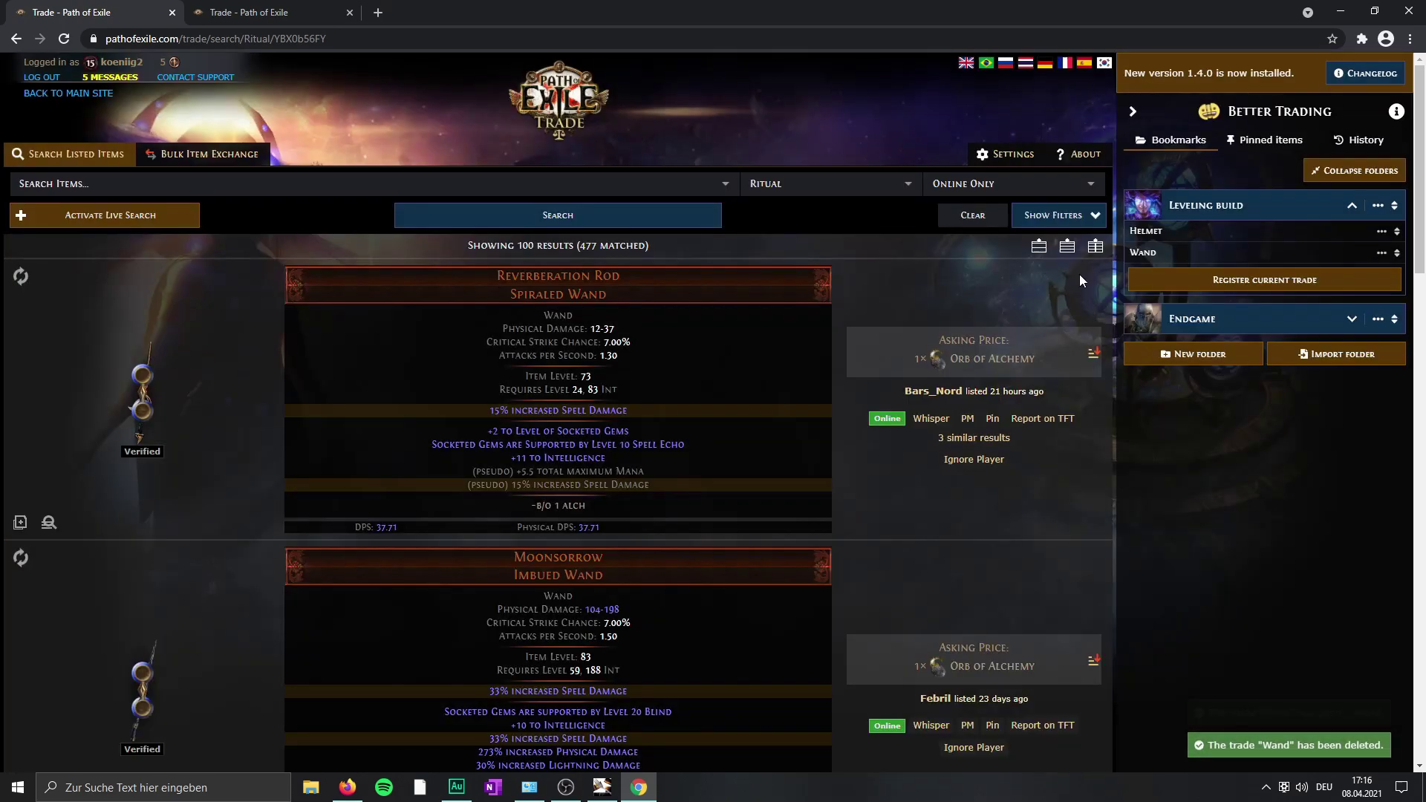
{"action": "left_click_drag", "start_coordinate": [1163, 228], "coordinate": [1204, 260]}
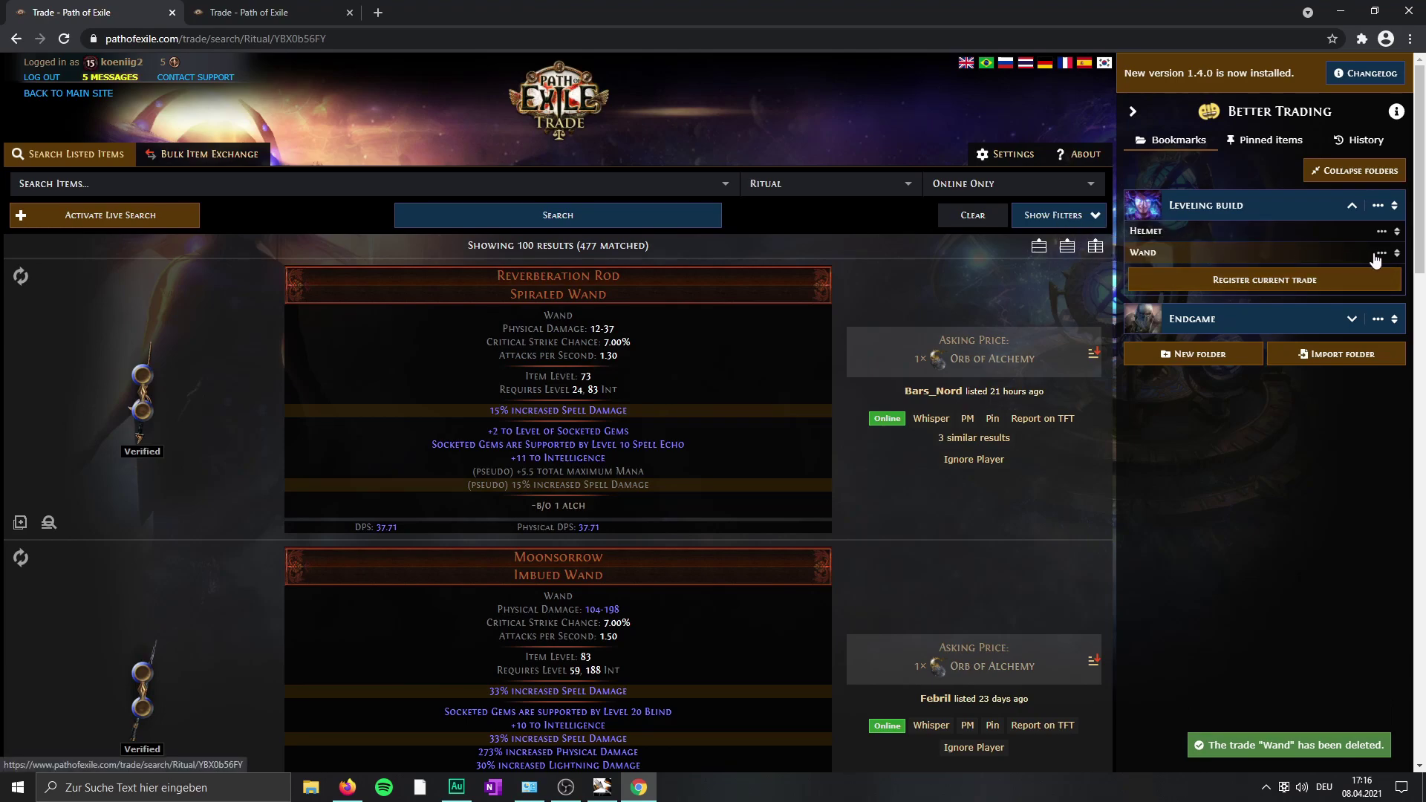
{"action": "left_click_drag", "start_coordinate": [1397, 252], "coordinate": [1396, 239]}
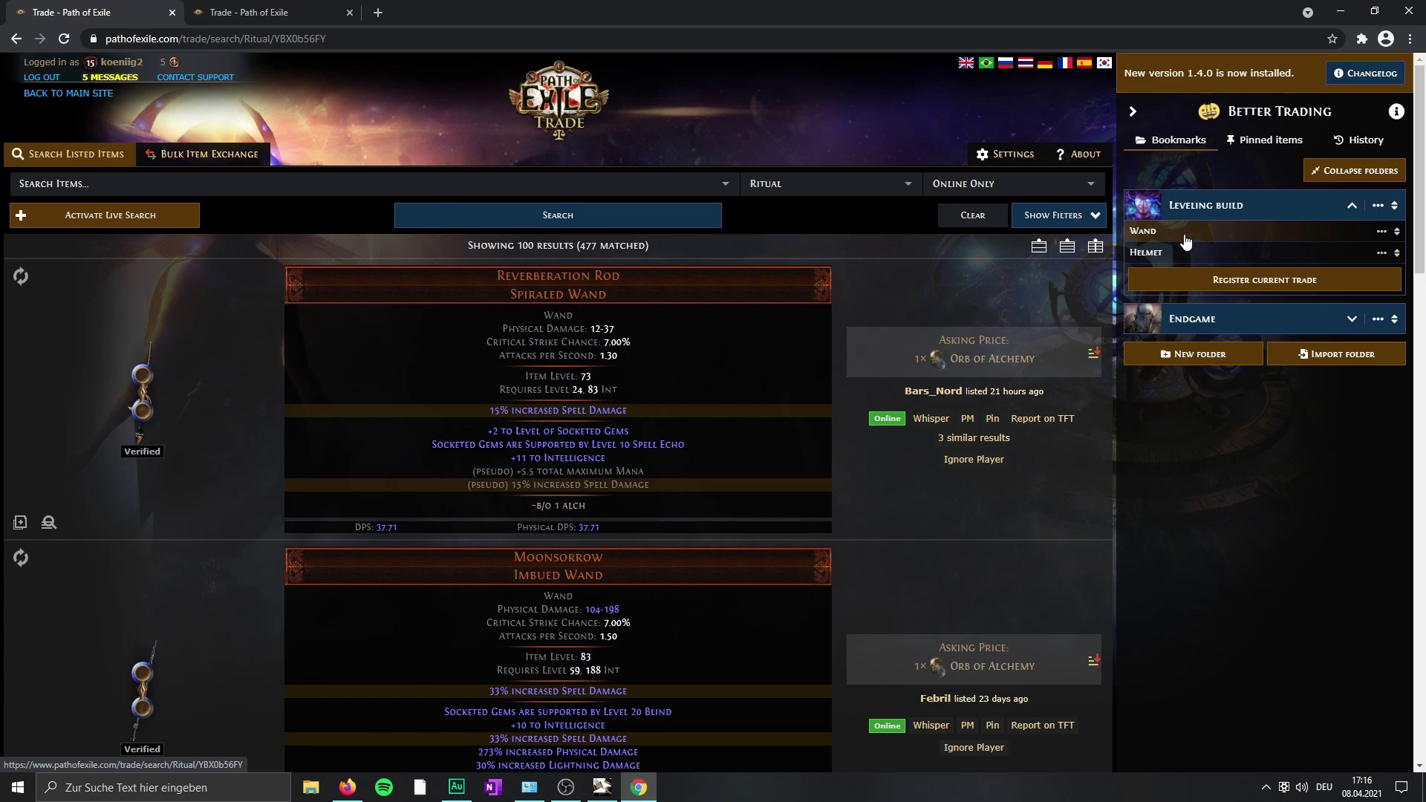
- Run a live search from the Wand bookmark, checking the helmet tab and returning
{"action": "left_click", "coordinate": [1380, 234]}
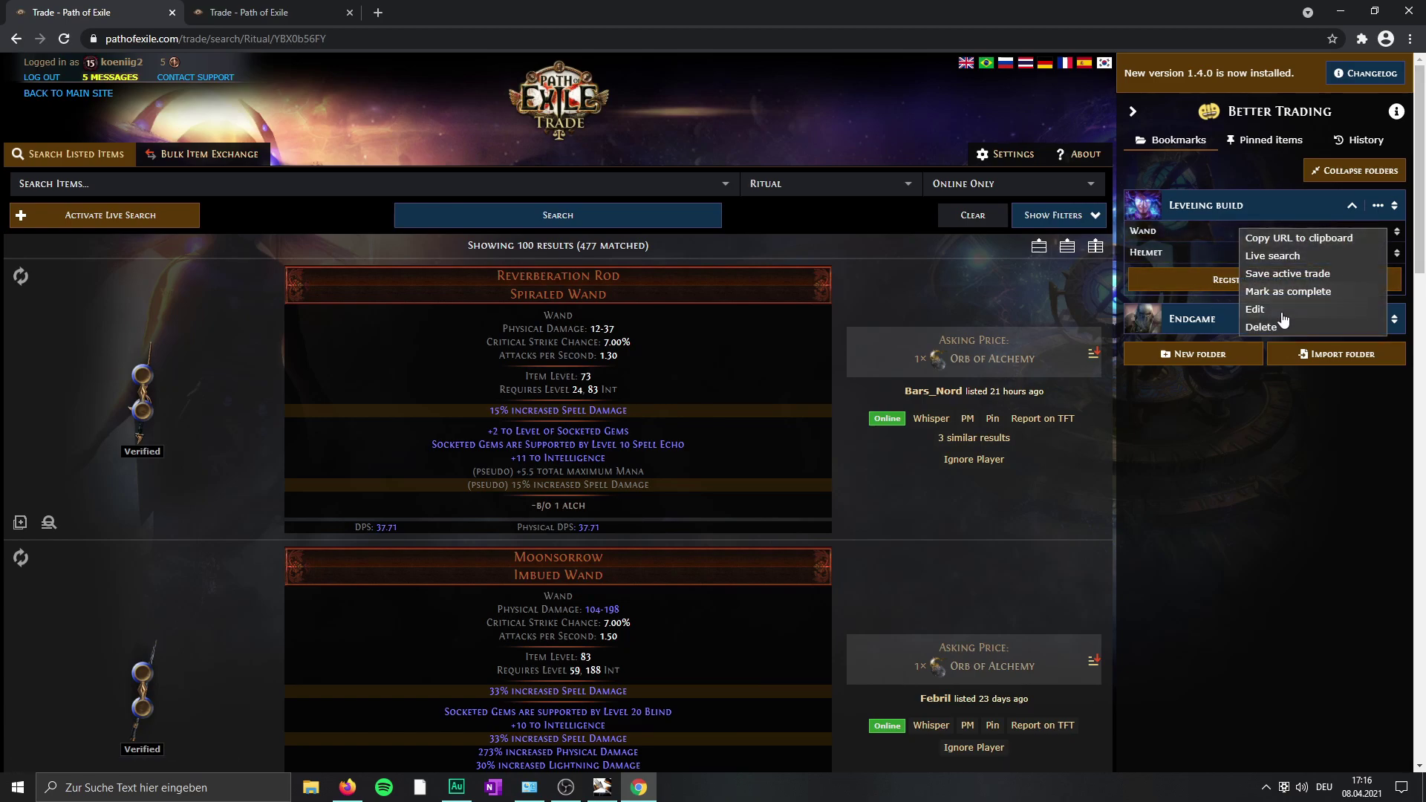
{"action": "left_click", "coordinate": [1292, 257]}
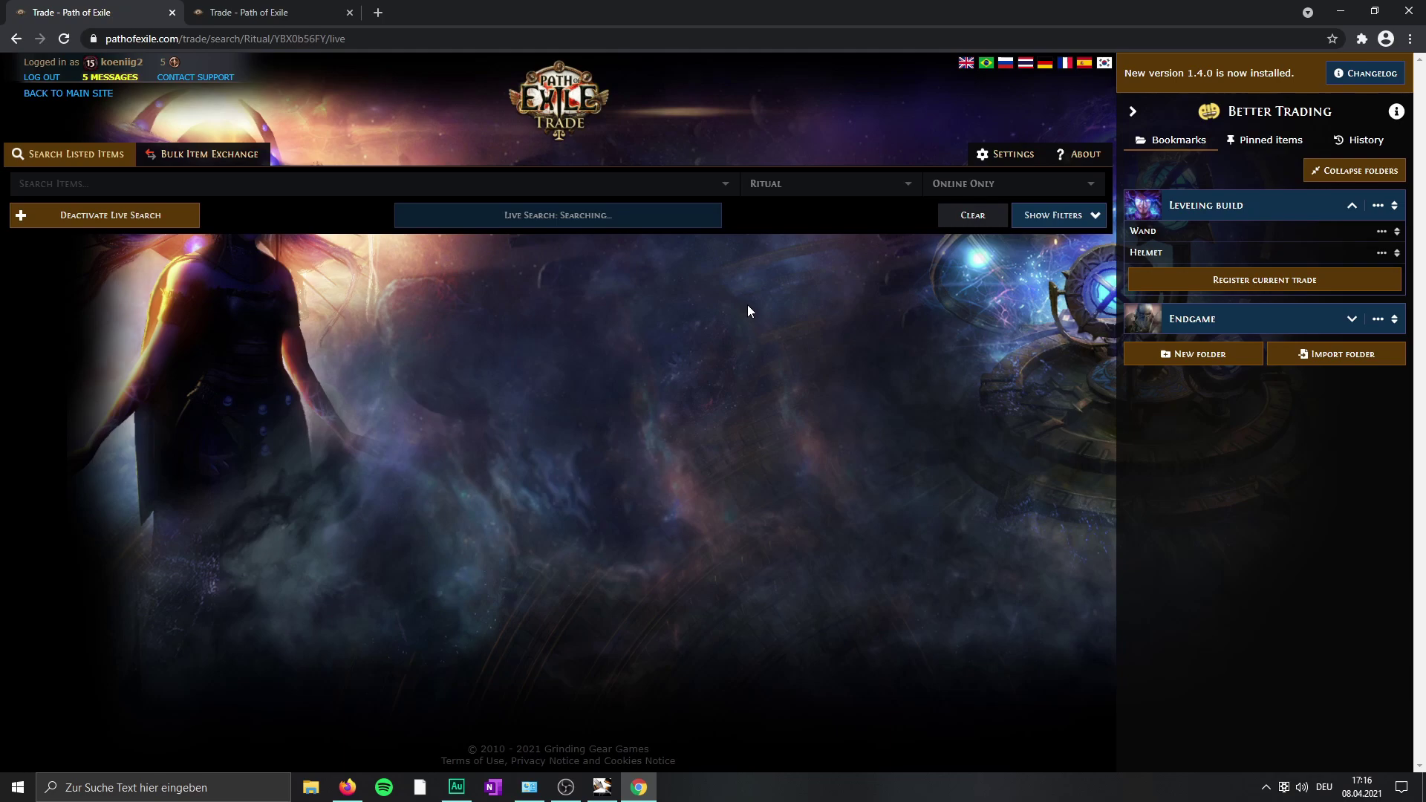
{"action": "left_click", "coordinate": [286, 14]}
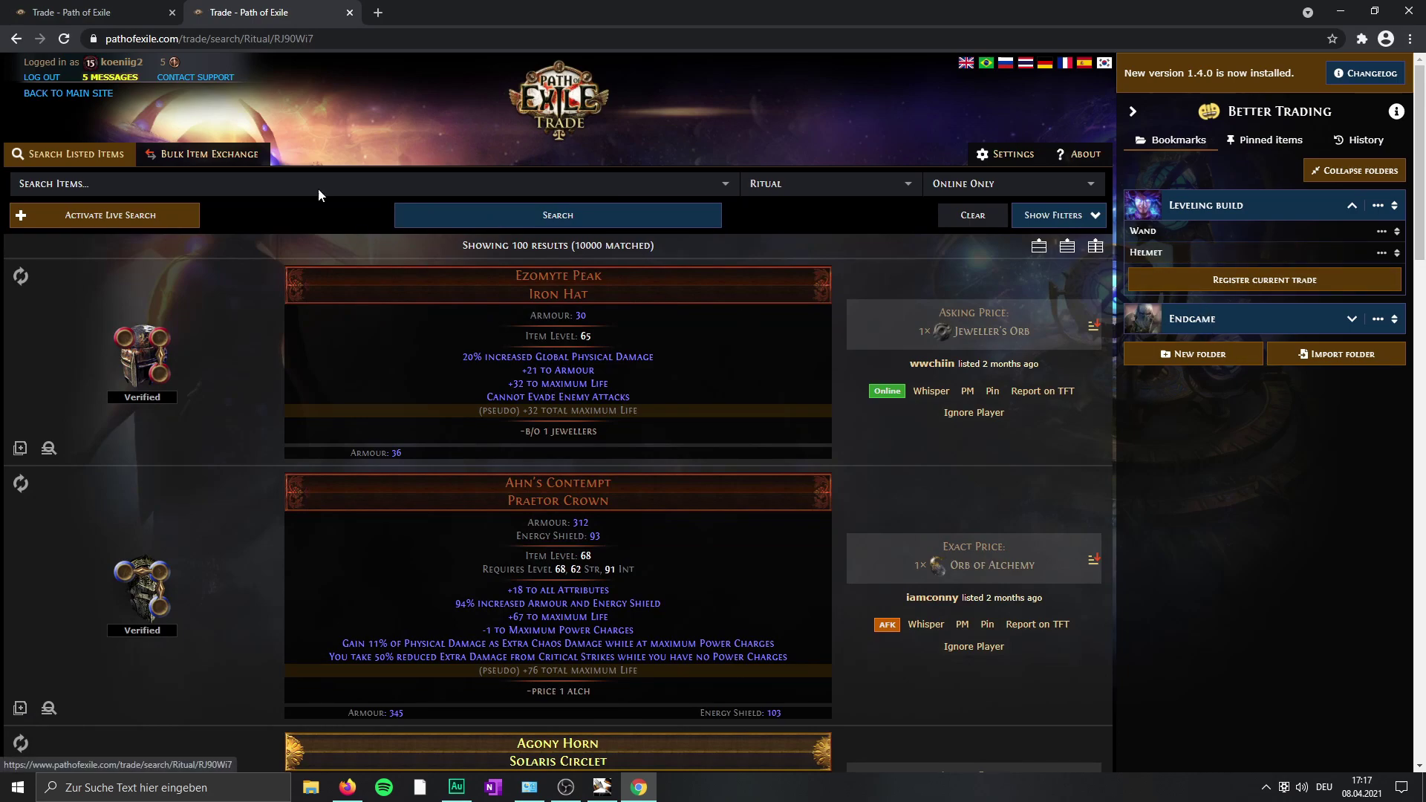
{"action": "left_click", "coordinate": [123, 11]}
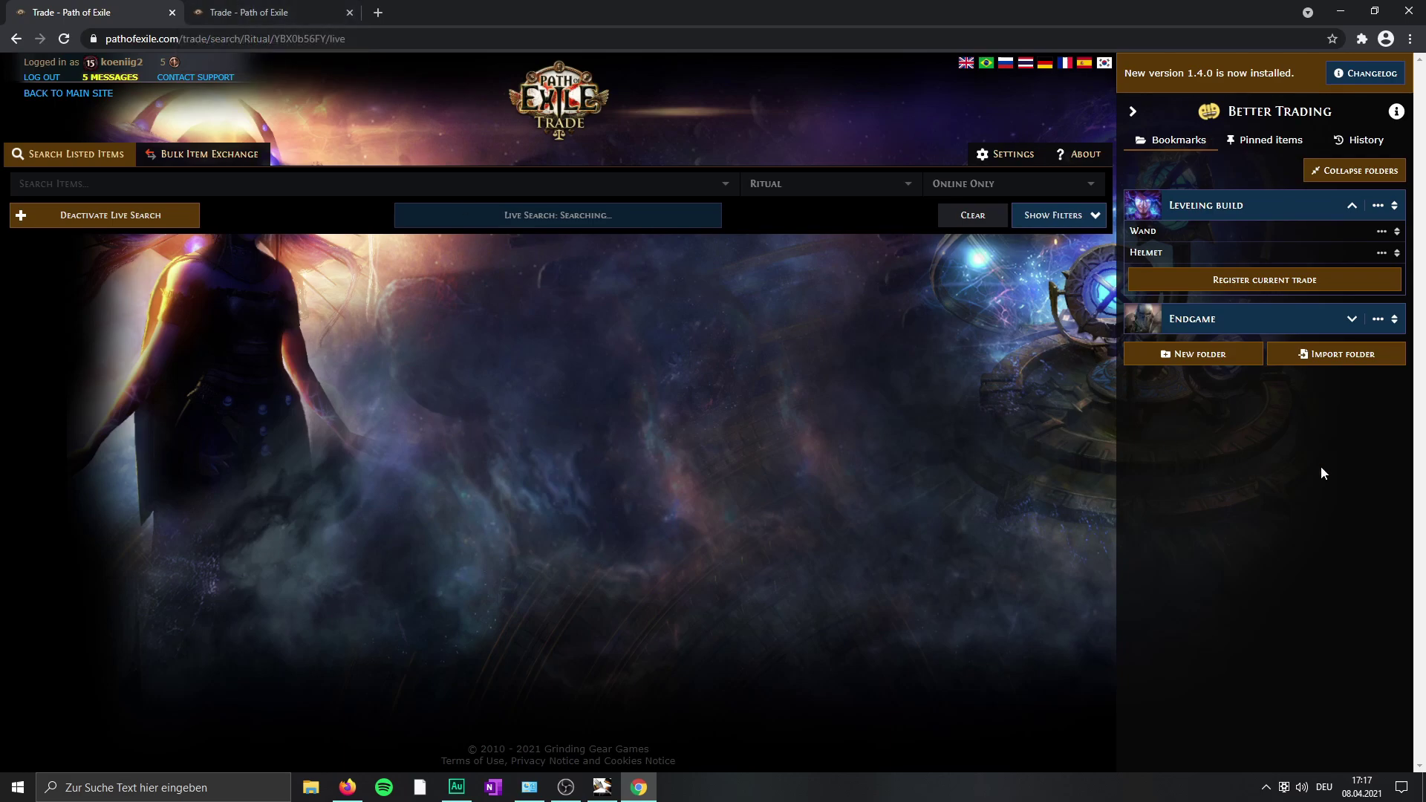
- Toggle the Endgame and Leveling build folders, leaving both collapsed
{"action": "left_click", "coordinate": [1352, 319]}
{"action": "left_click", "coordinate": [1352, 320]}
{"action": "left_click", "coordinate": [1352, 205]}
{"action": "left_click", "coordinate": [1351, 205]}
{"action": "left_click", "coordinate": [1355, 205]}
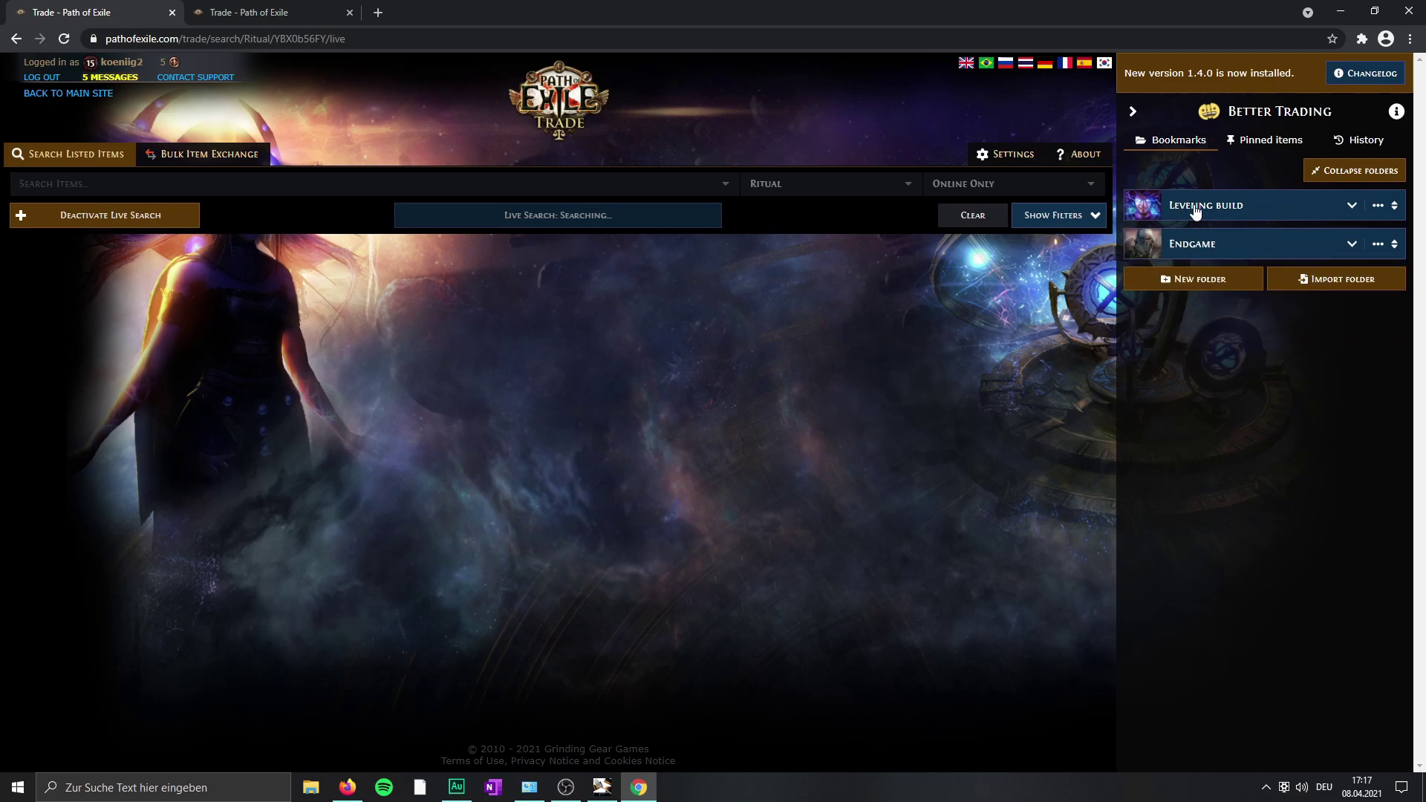
{"action": "left_click", "coordinate": [1351, 205]}
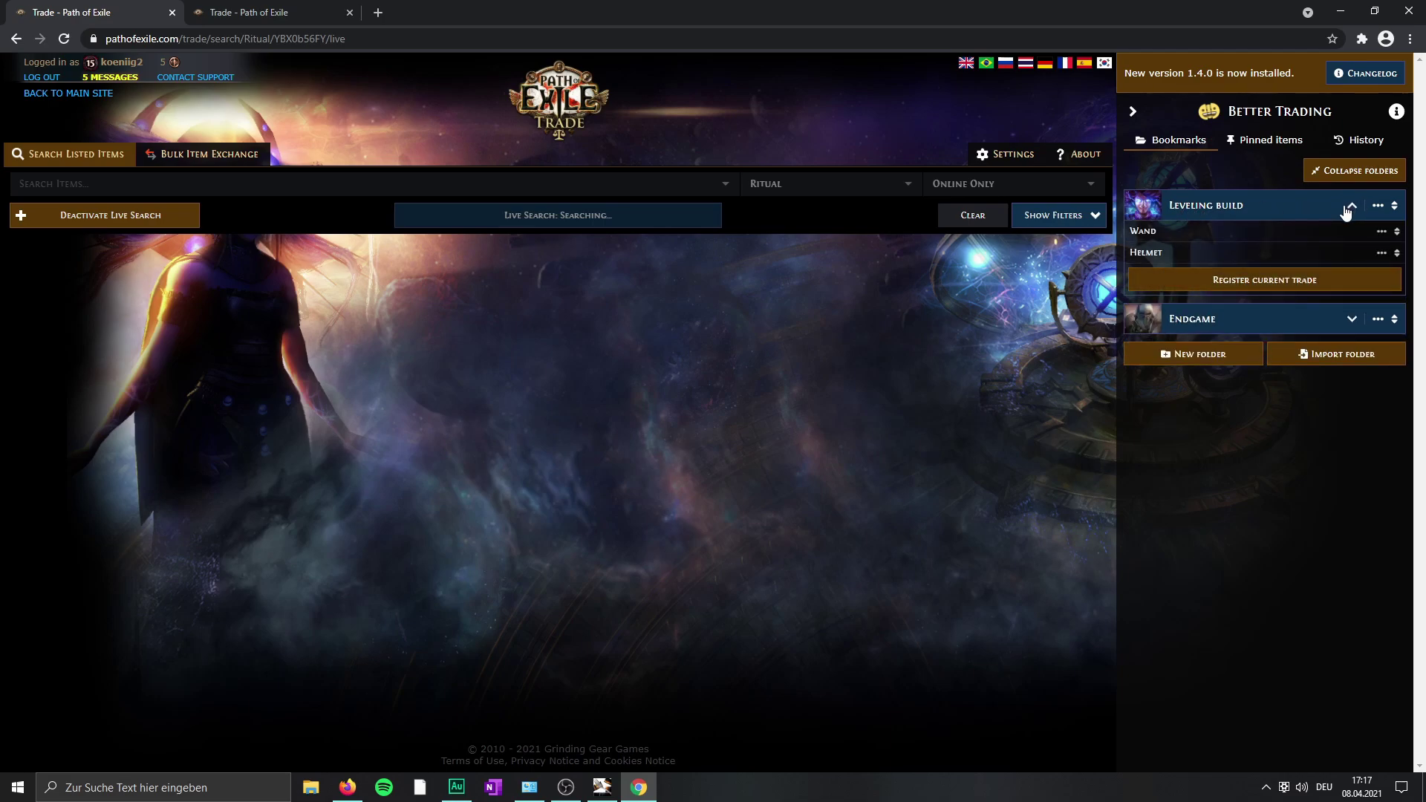
{"action": "left_click", "coordinate": [1351, 207]}
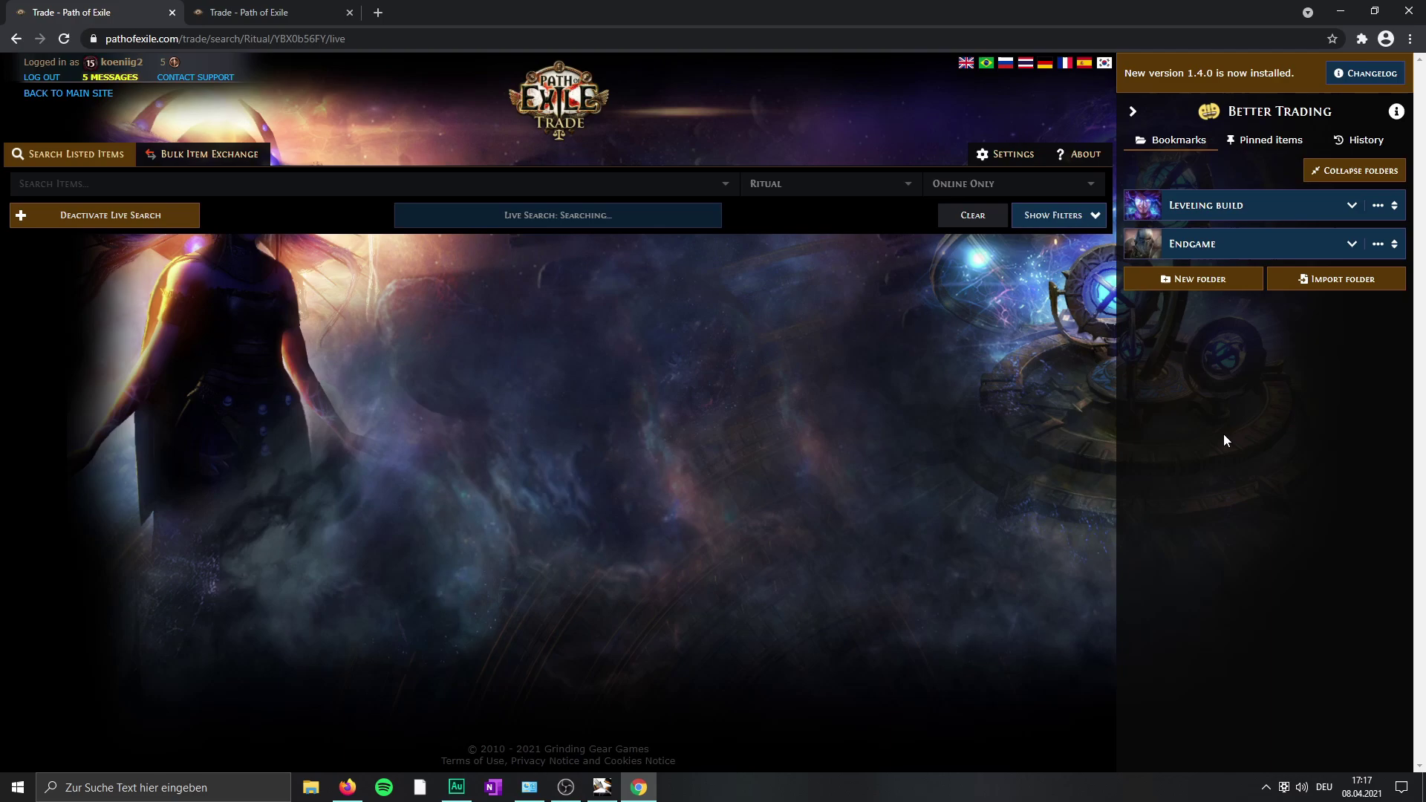